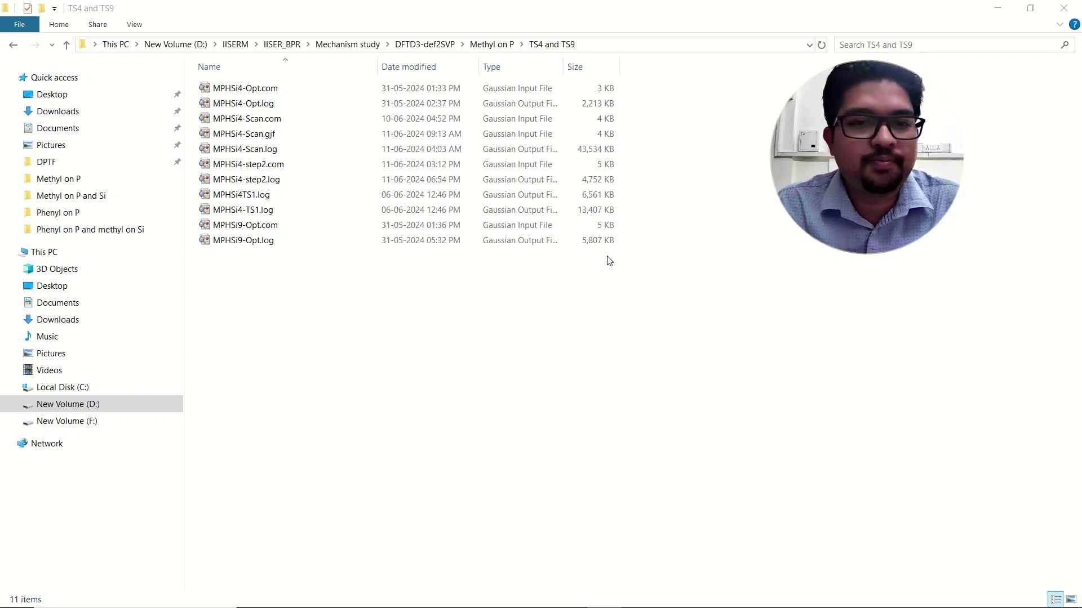
Step: Open MPHSi4-TS1.log in an enlarged structure view and measure the distance between the phosphorus atom and the nearest palladium atom
{"action": "double_click", "coordinate": [271, 214]}
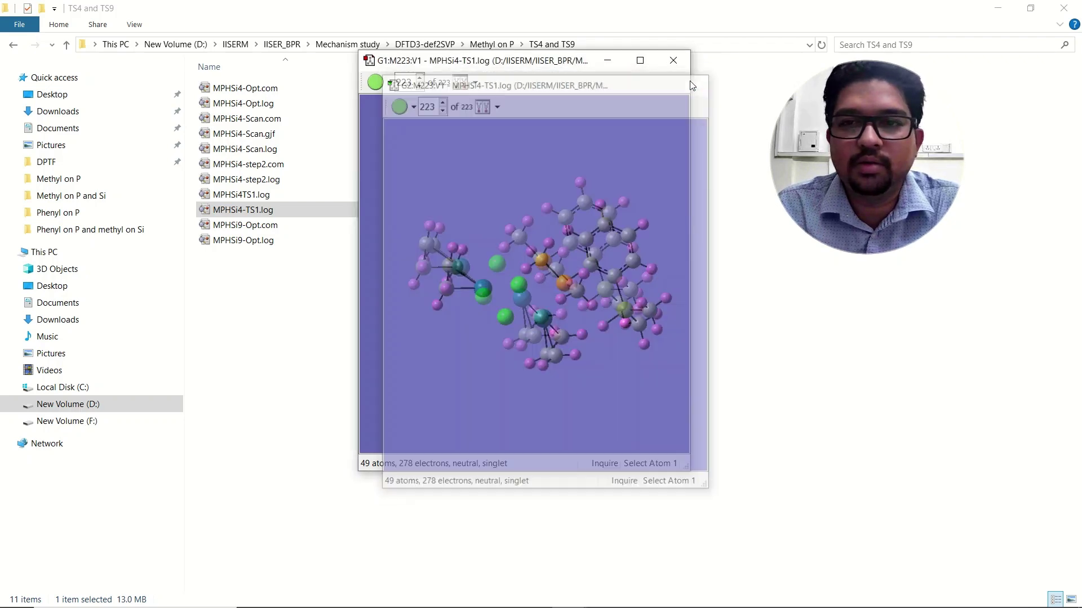
{"action": "left_click", "coordinate": [640, 60]}
{"action": "left_click_drag", "start_coordinate": [623, 286], "coordinate": [645, 258]}
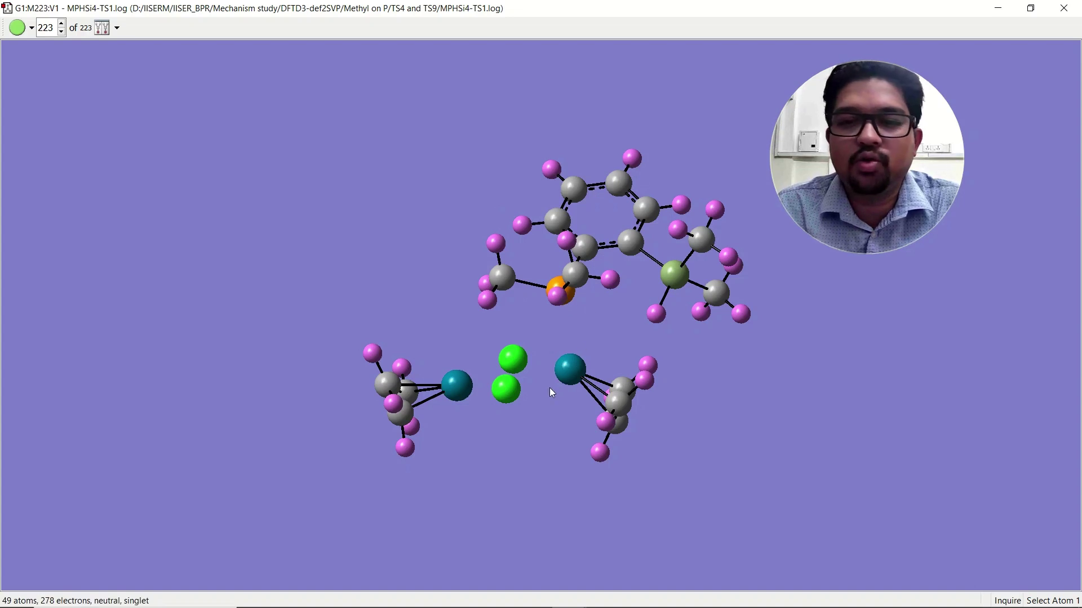
{"action": "mouse_move", "coordinate": [592, 350]}
{"action": "left_mouse_down"}
{"action": "mouse_move", "coordinate": [580, 338]}
{"action": "mouse_move", "coordinate": [590, 339]}
{"action": "left_mouse_up"}
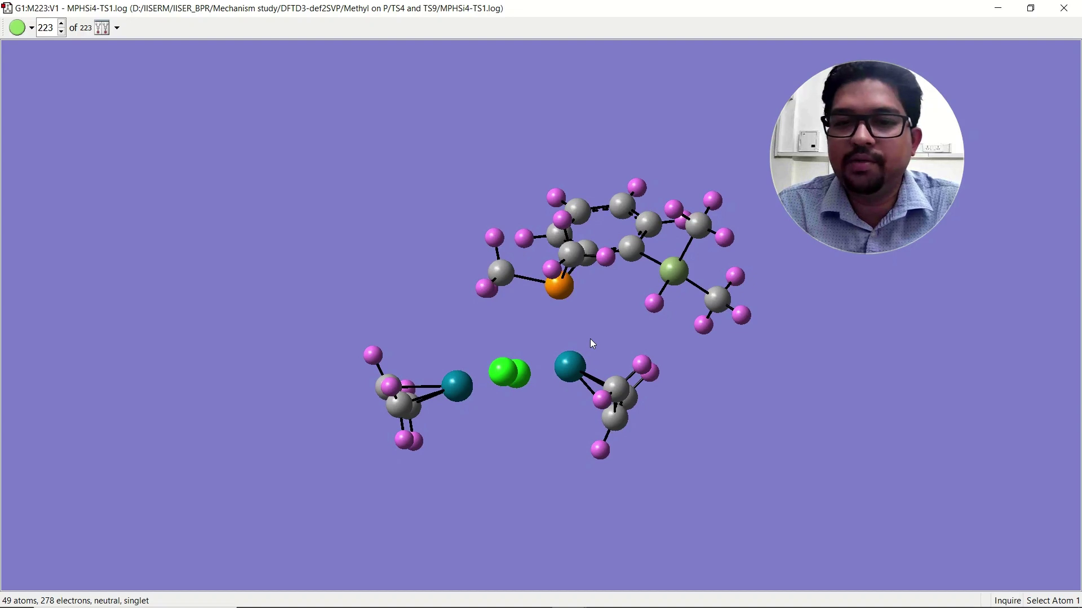
{"action": "left_click", "coordinate": [563, 289]}
{"action": "left_click", "coordinate": [570, 368]}
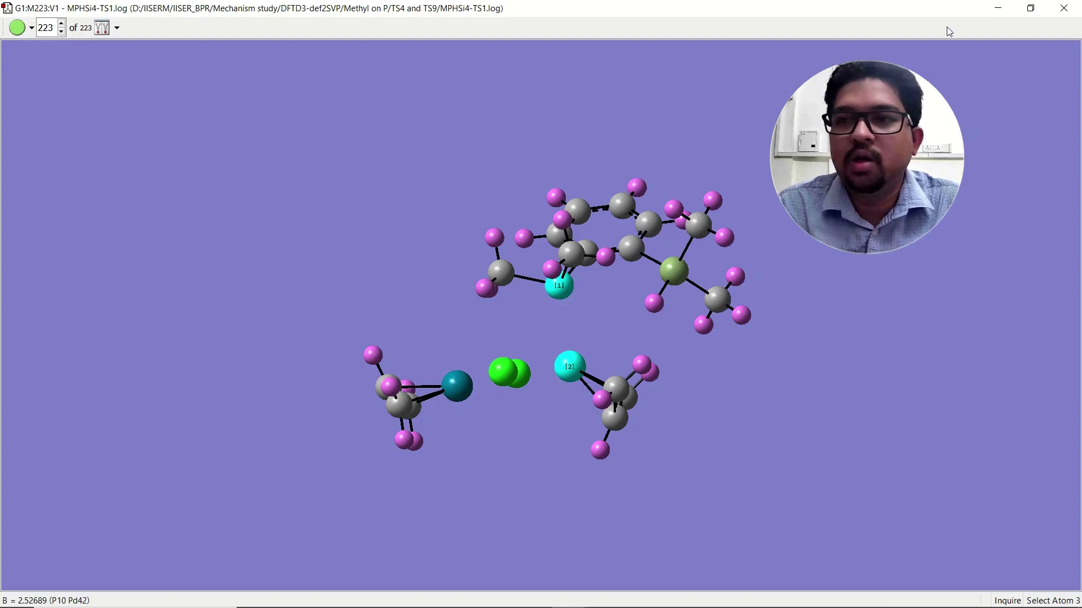
Step: Animate the first vibrational mode, at -34.40, from the structure's vibration results, view it in the enlarged window, and stop the animation
{"action": "left_click", "coordinate": [1031, 8]}
{"action": "left_click", "coordinate": [562, 148]}
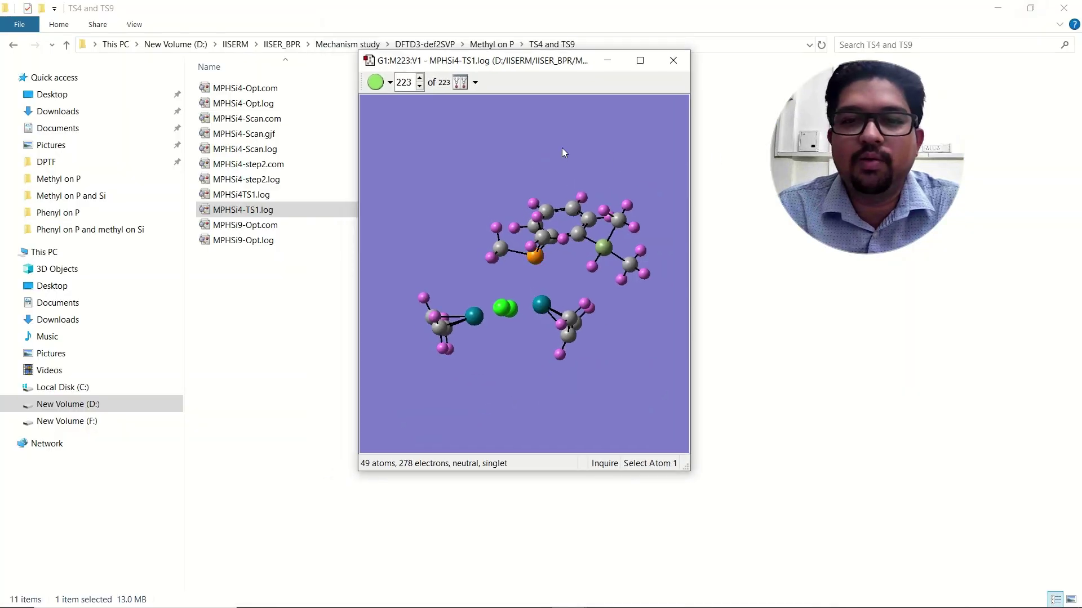
{"action": "right_click", "coordinate": [563, 148]}
{"action": "mouse_move", "coordinate": [600, 238]}
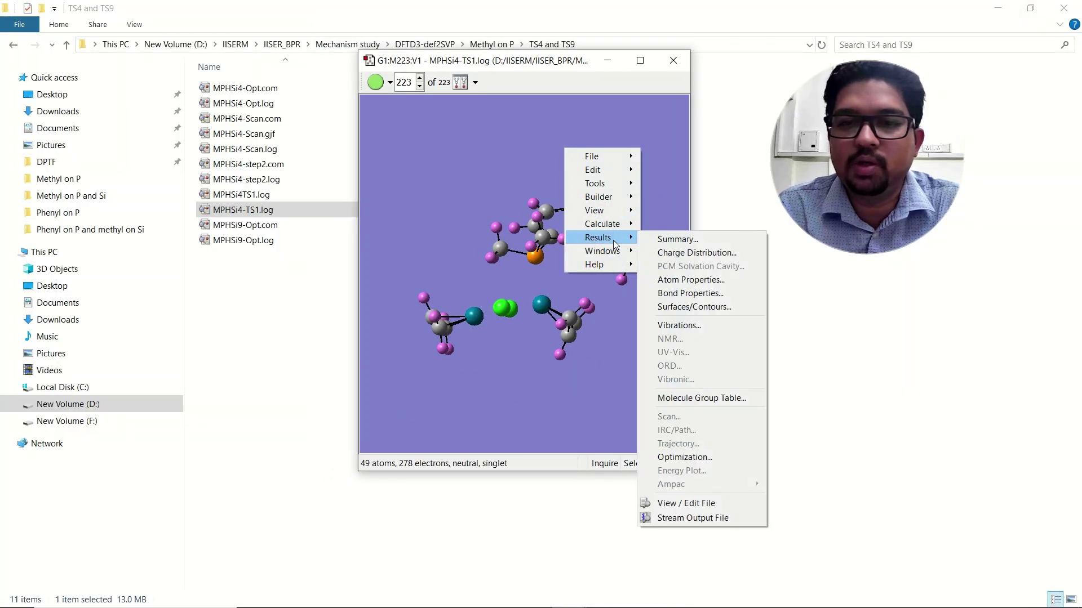
{"action": "left_click", "coordinate": [674, 326]}
{"action": "left_click_drag", "start_coordinate": [753, 119], "coordinate": [192, 93]}
{"action": "left_click", "coordinate": [232, 144]}
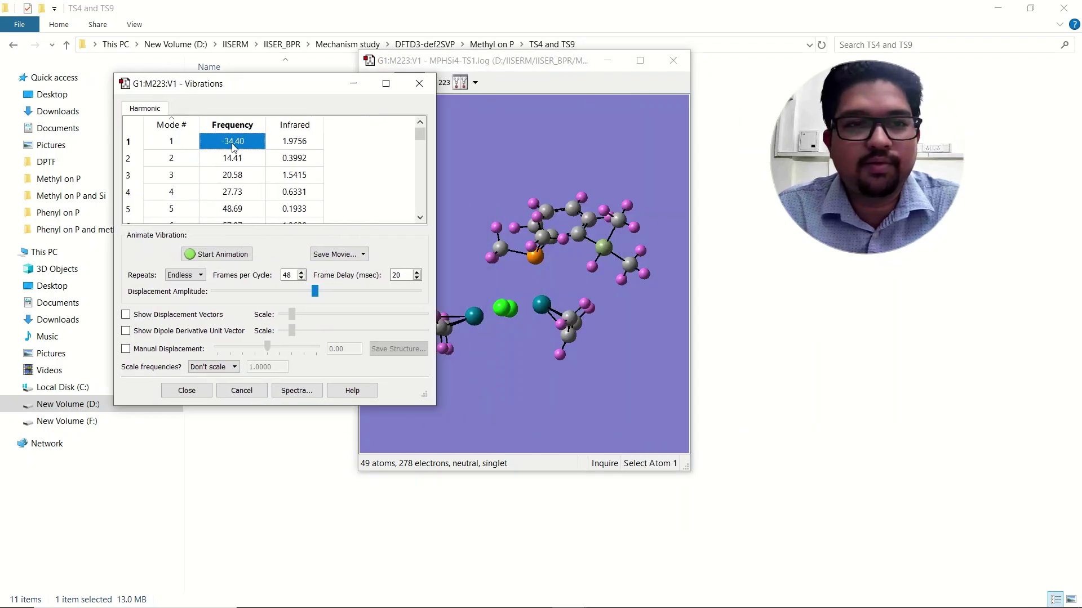
{"action": "left_click", "coordinate": [244, 257]}
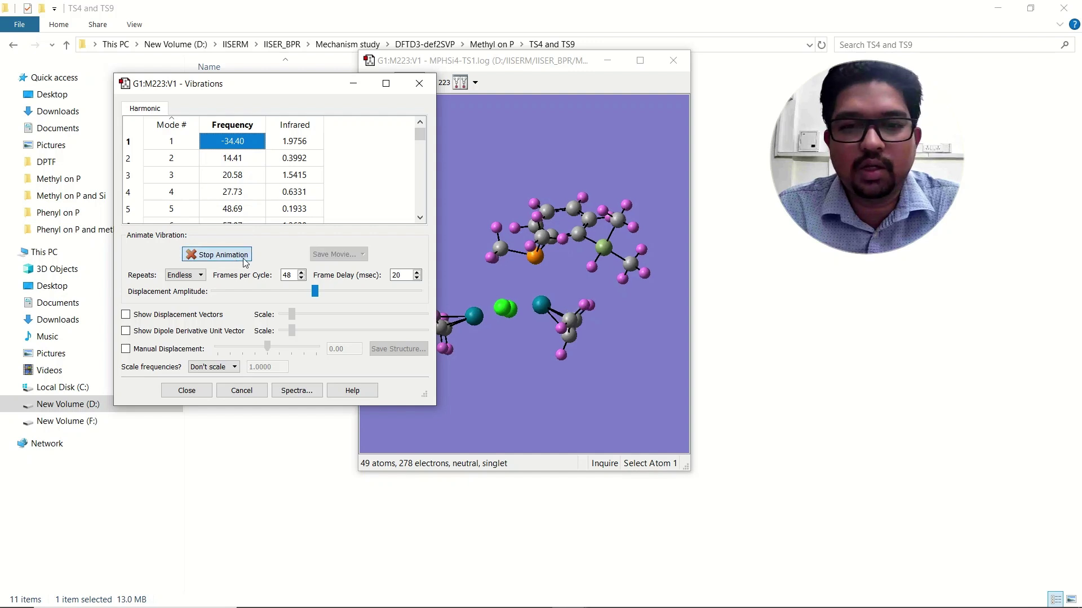
{"action": "left_click", "coordinate": [640, 60]}
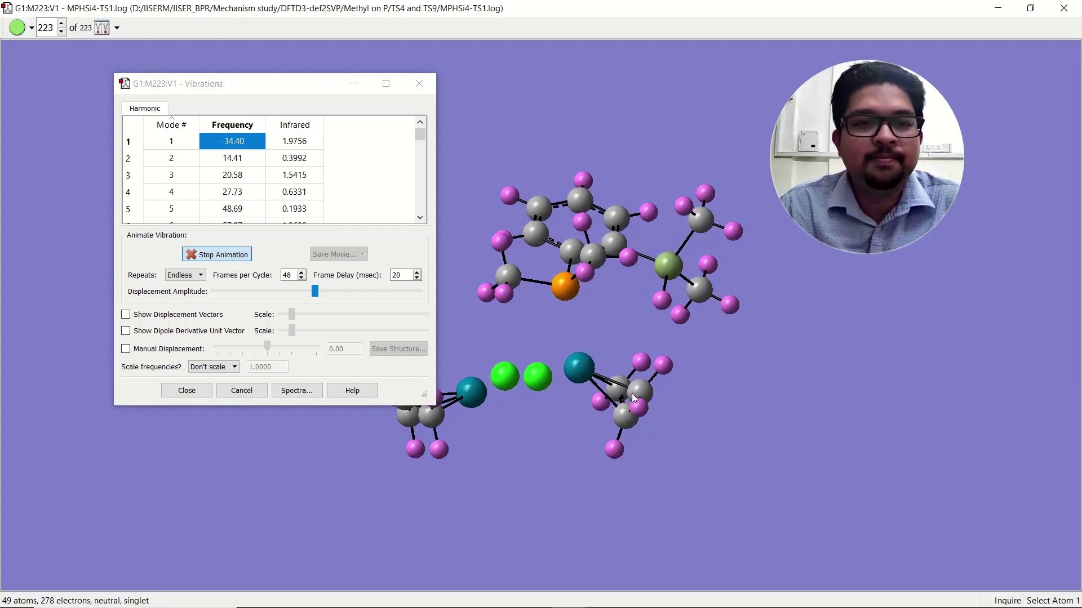
{"action": "left_click", "coordinate": [204, 263]}
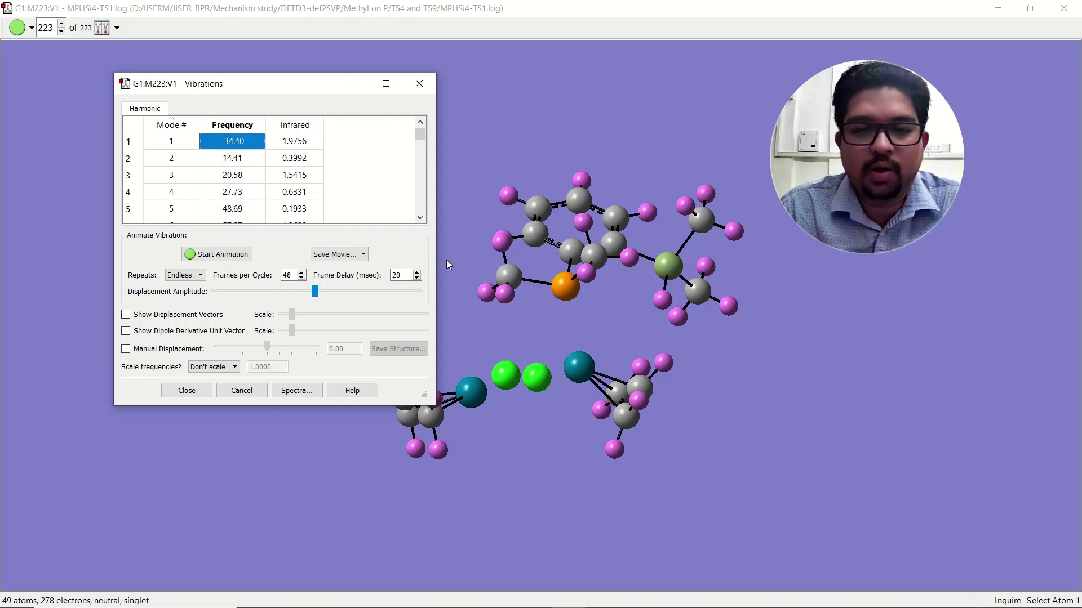
Step: Select the phosphorus and nearest palladium atoms again to inspect their distance, clear the selection, and close the MPHSi4-TS1.log structure
{"action": "mouse_move", "coordinate": [571, 314]}
{"action": "left_mouse_down"}
{"action": "mouse_move", "coordinate": [587, 310]}
{"action": "mouse_move", "coordinate": [581, 317]}
{"action": "mouse_move", "coordinate": [578, 307]}
{"action": "left_mouse_up"}
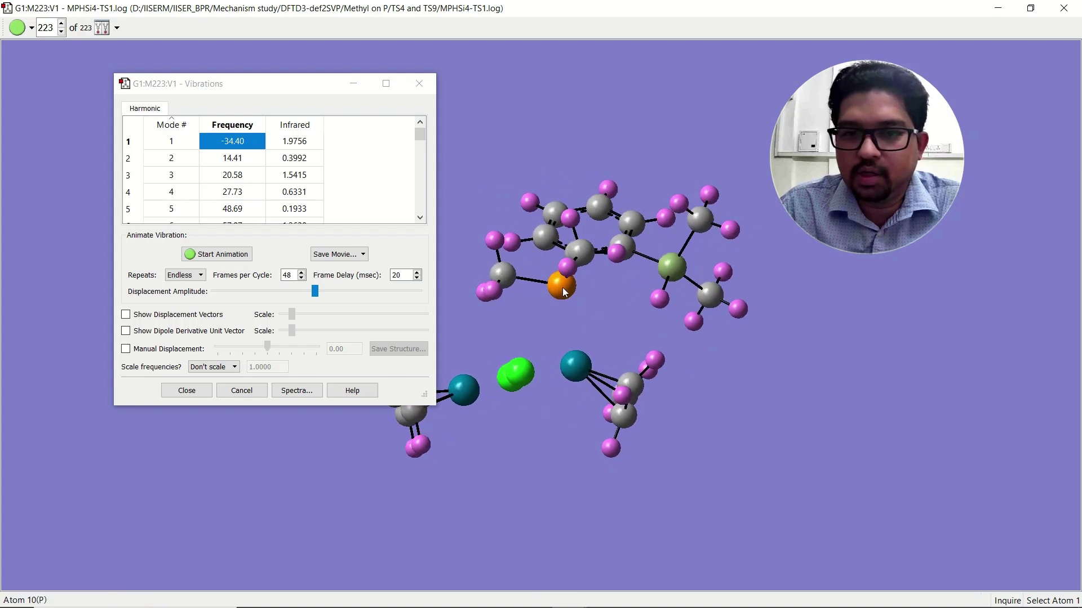
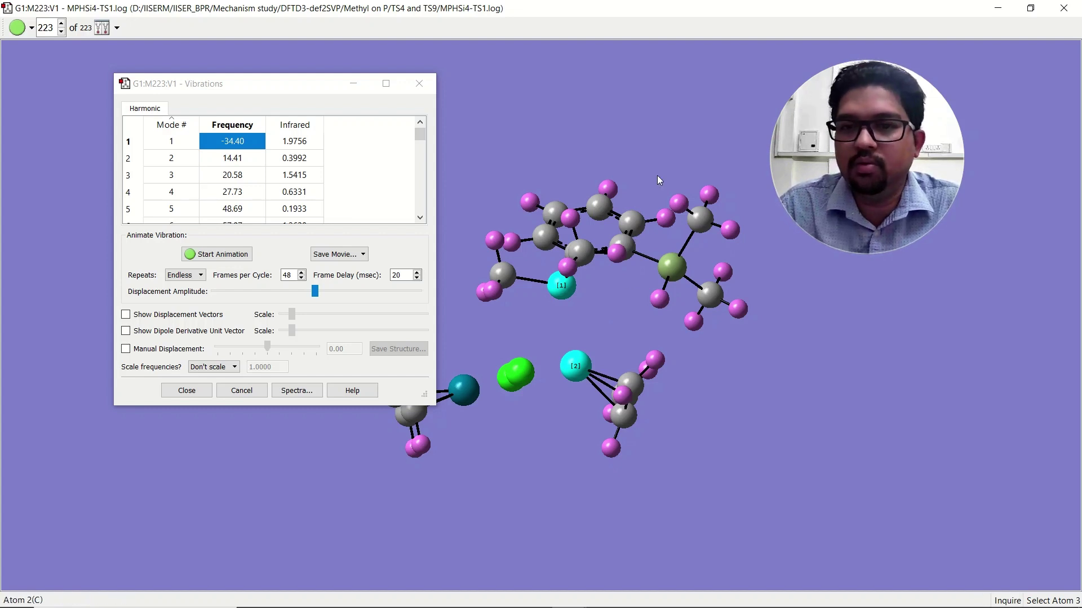
{"action": "left_click", "coordinate": [598, 305]}
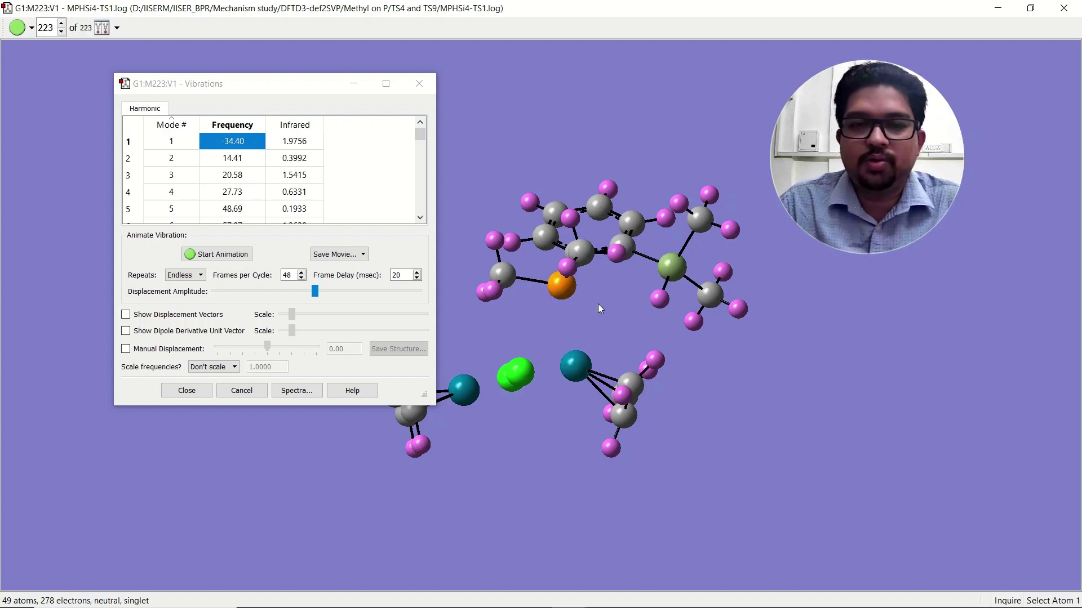
{"action": "left_click", "coordinate": [1076, 9]}
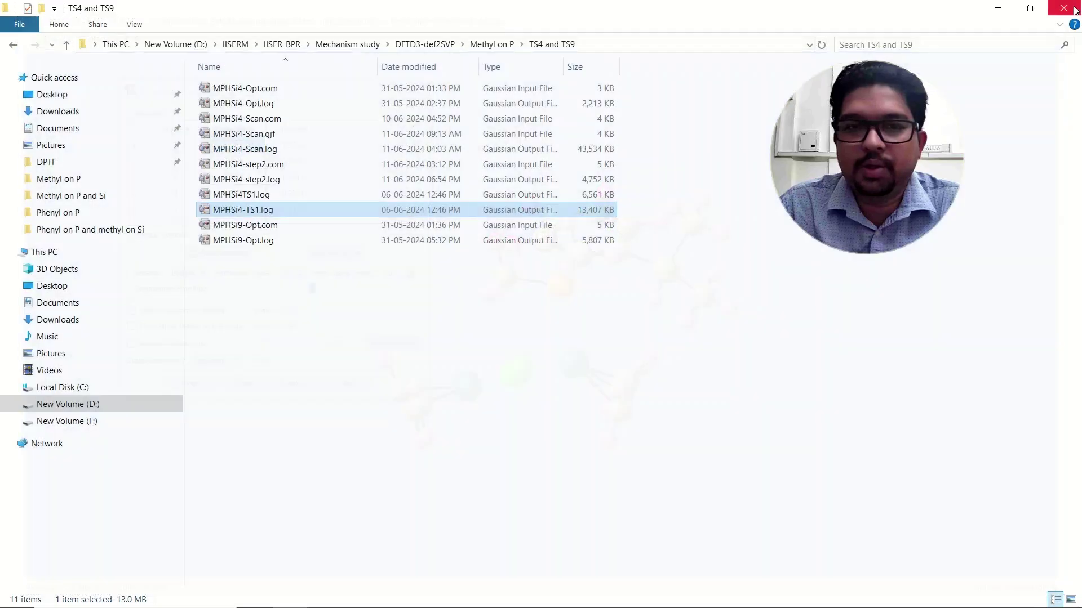
Step: Open MPHSi4-TS1.log in Notepad++ and examine its route section, including the opt options, cphf(grid=ultrafine) and the Int keyword
{"action": "right_click", "coordinate": [257, 211]}
{"action": "left_click", "coordinate": [296, 253]}
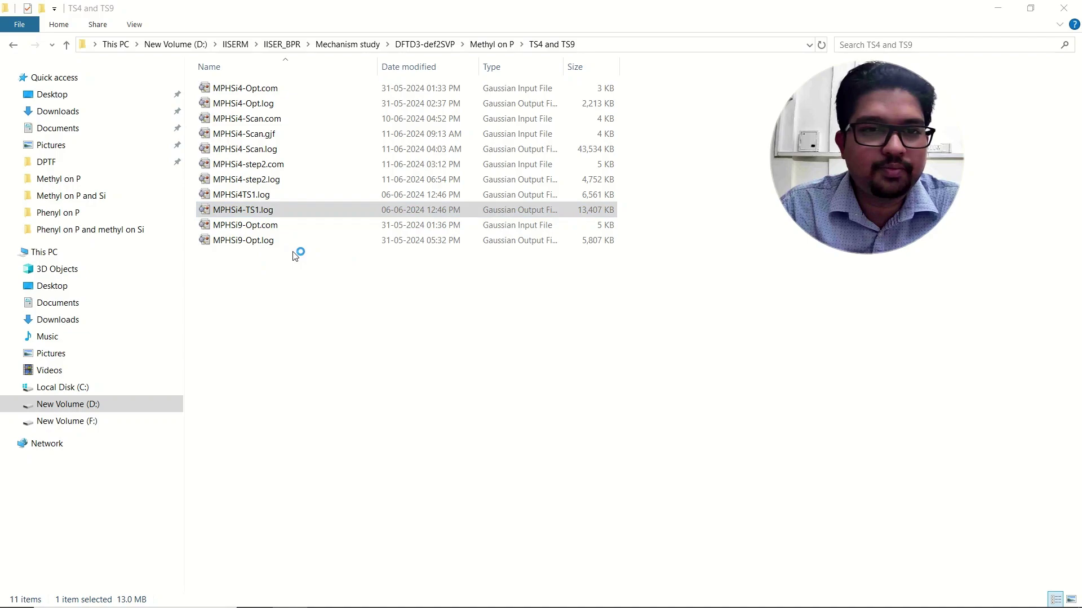
{"action": "scroll", "coordinate": [295, 250], "scroll_direction": "down", "scroll_amount": 20}
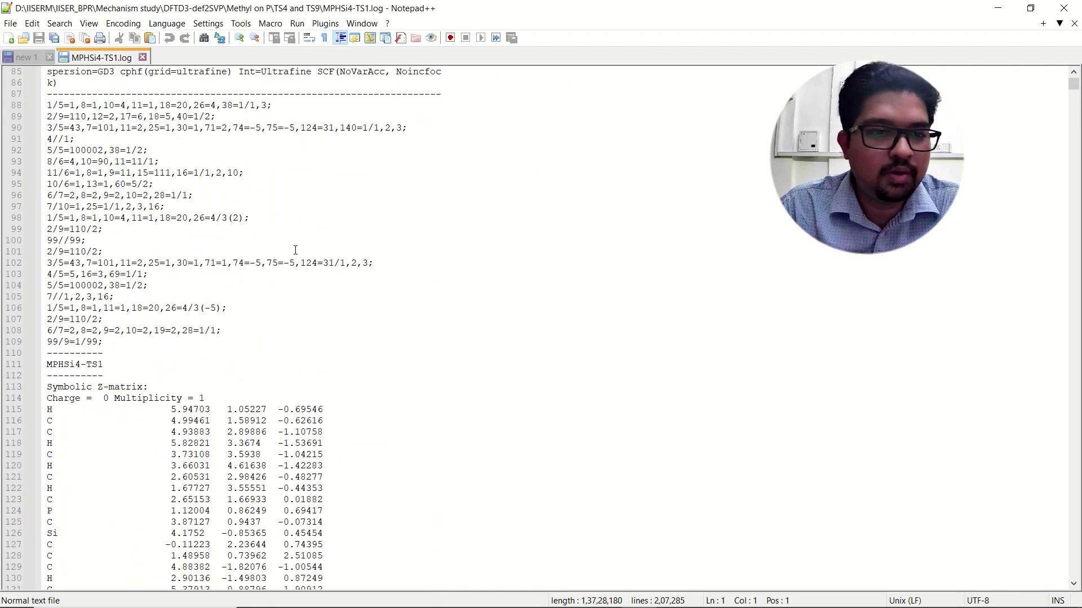
{"action": "scroll", "coordinate": [296, 250], "scroll_direction": "up", "scroll_amount": 4}
{"action": "left_click_drag", "start_coordinate": [70, 195], "coordinate": [82, 194]}
{"action": "left_click", "coordinate": [81, 195]}
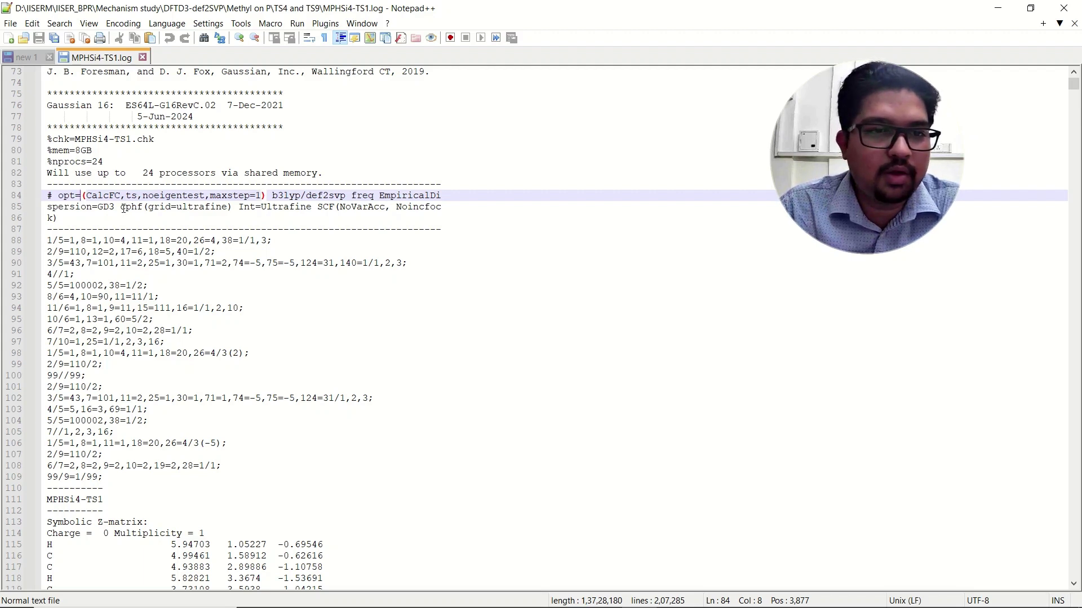
{"action": "left_click_drag", "start_coordinate": [120, 208], "coordinate": [237, 208]}
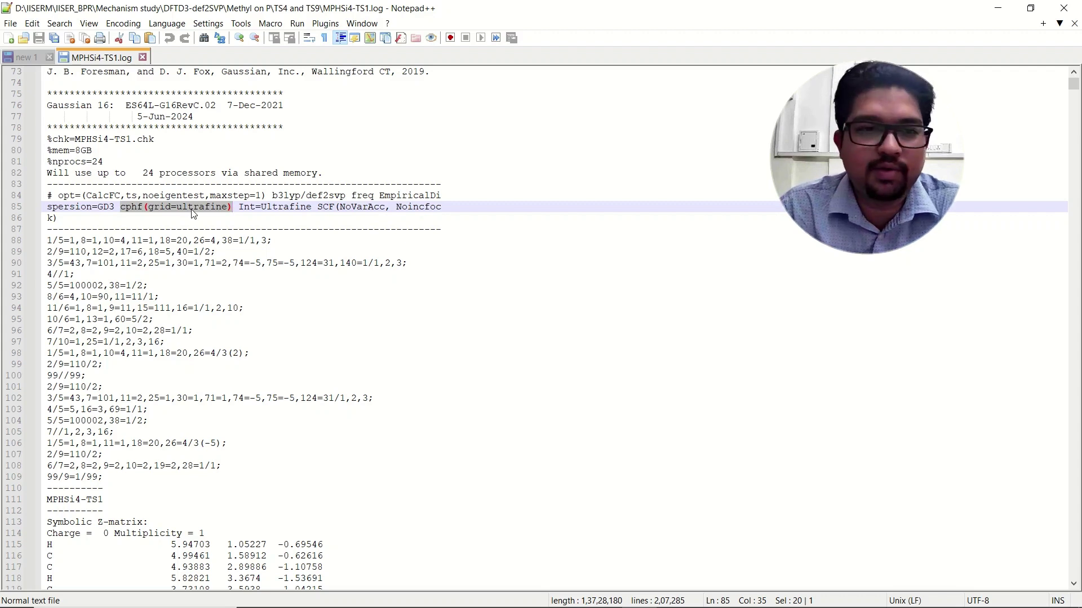
{"action": "left_click", "coordinate": [240, 208]}
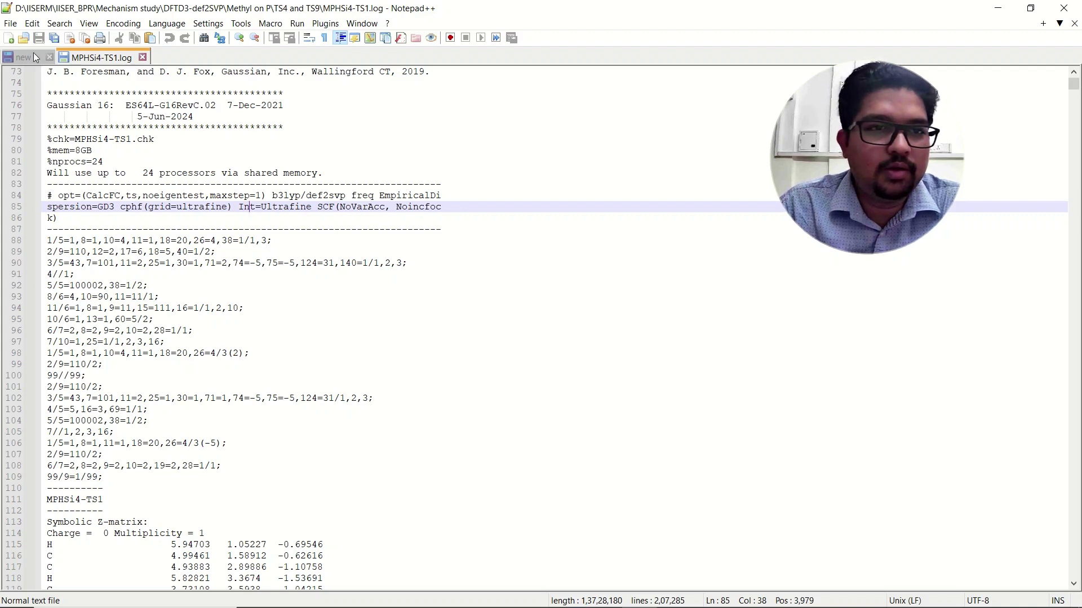
Step: Review the keyword notes in the new 1 document, covering cphf(grid=ultrafine), EmpiricalDispersion=GD3, RecalcFC=5, maxstep=1 and int=superfine
{"action": "key", "text": "ctrl+Tab"}
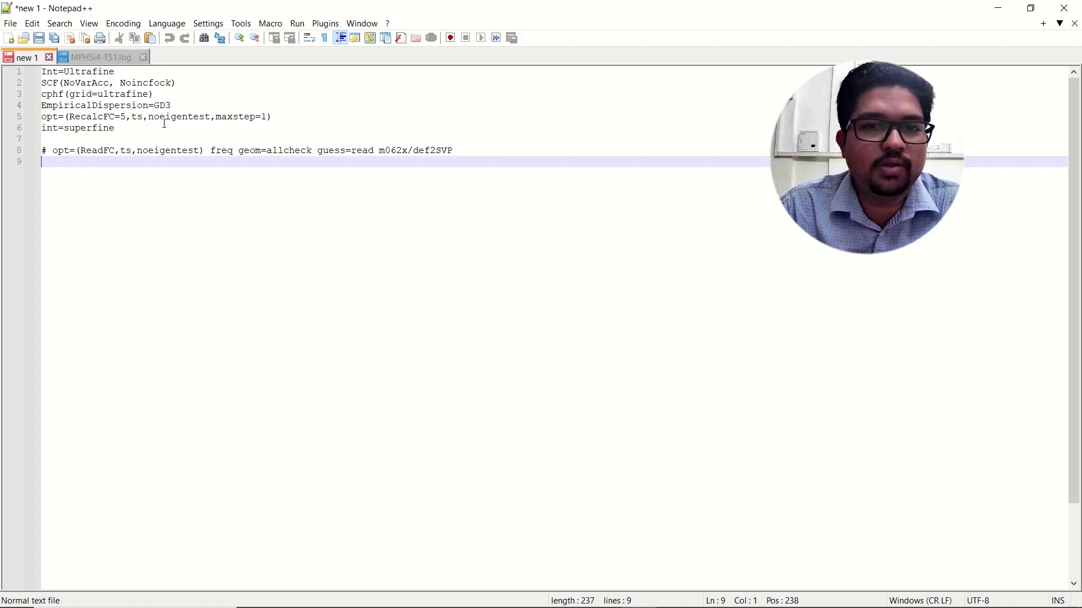
{"action": "left_click_drag", "start_coordinate": [115, 72], "coordinate": [40, 95]}
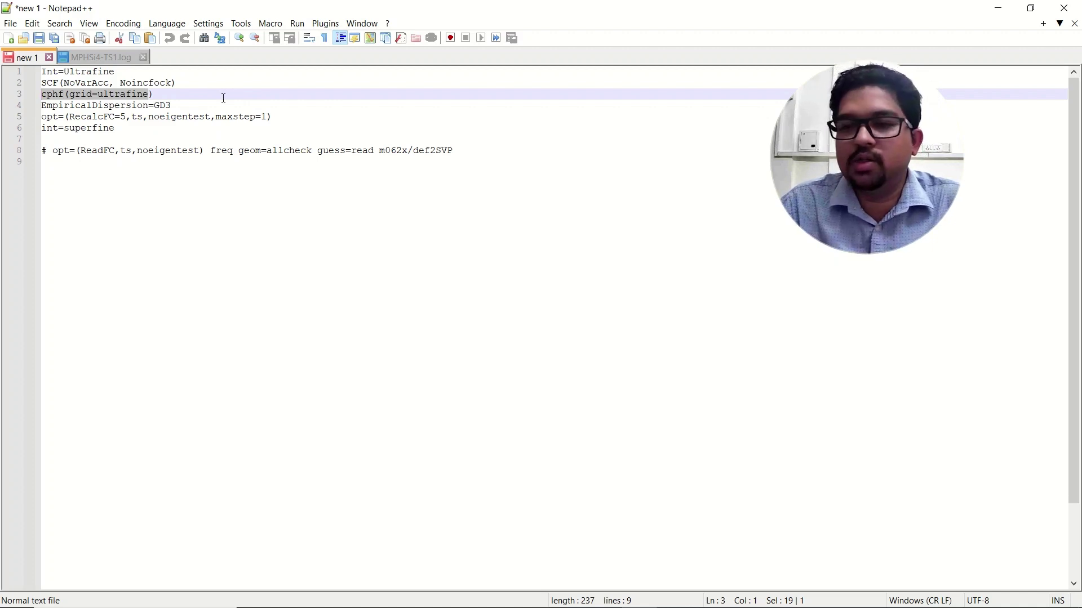
{"action": "left_click_drag", "start_coordinate": [172, 106], "coordinate": [38, 108]}
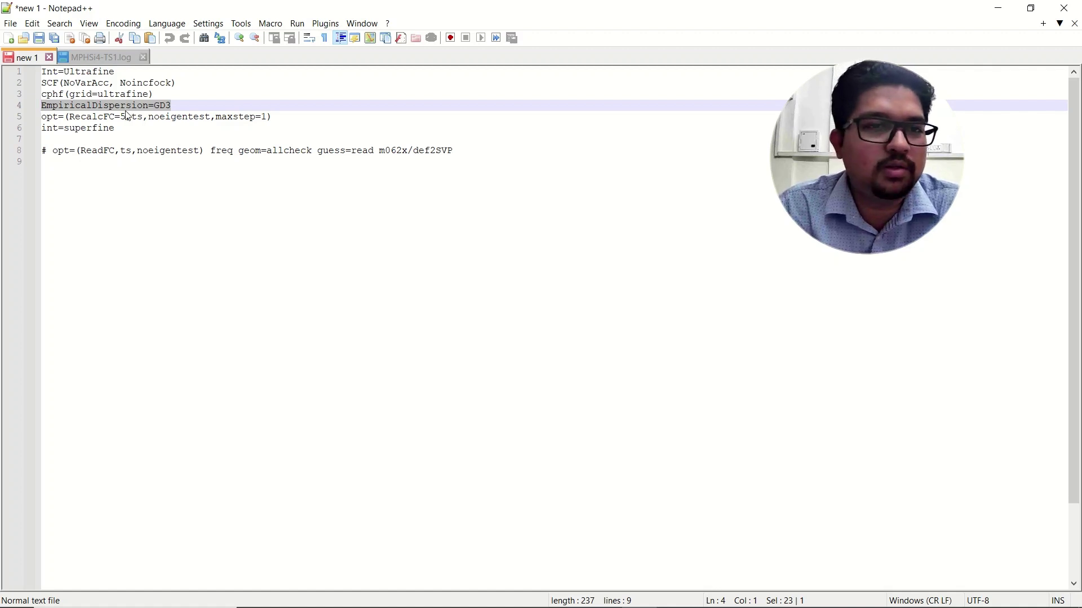
{"action": "left_click", "coordinate": [52, 117]}
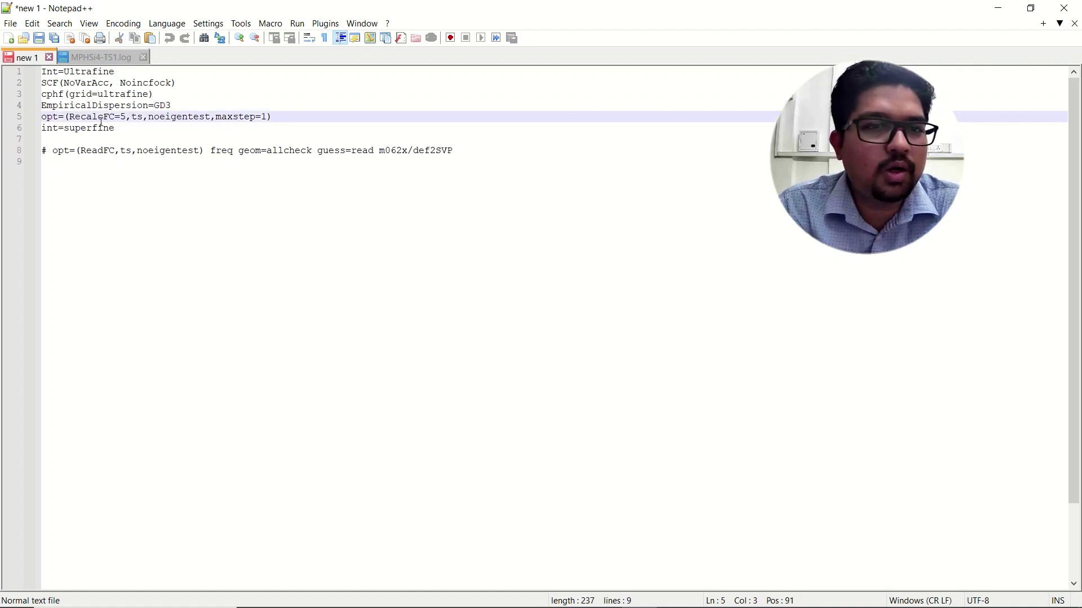
{"action": "left_click_drag", "start_coordinate": [72, 117], "coordinate": [127, 126]}
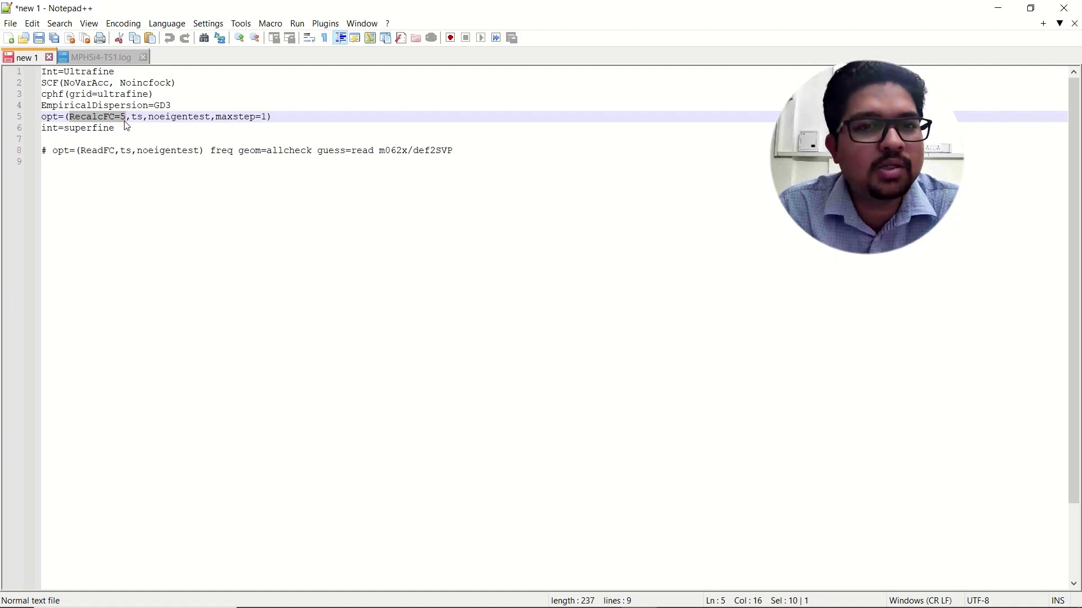
{"action": "left_click_drag", "start_coordinate": [216, 117], "coordinate": [269, 119]}
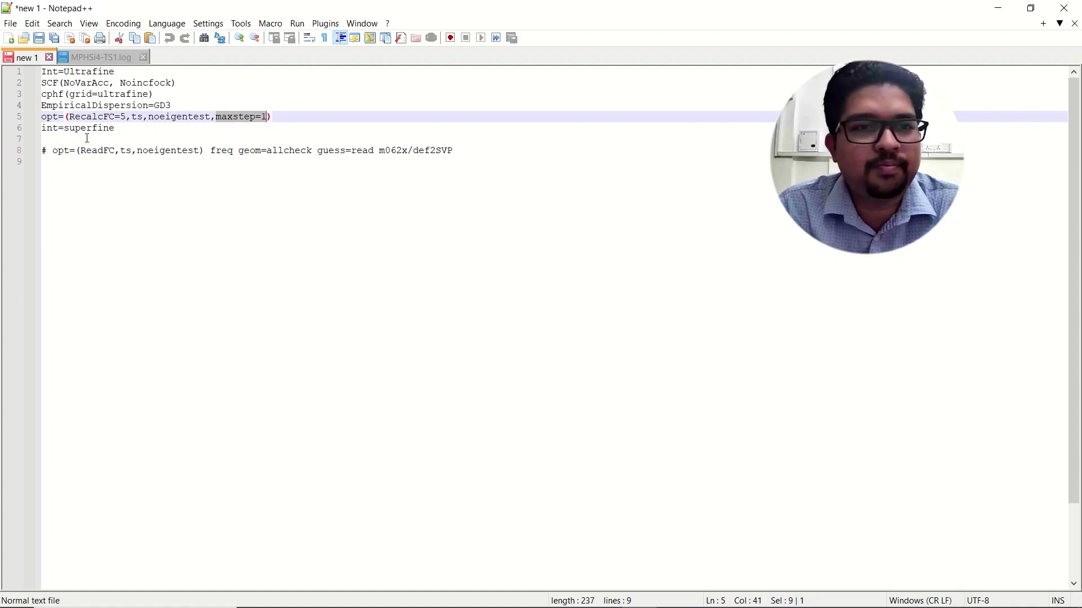
{"action": "left_click", "coordinate": [117, 132]}
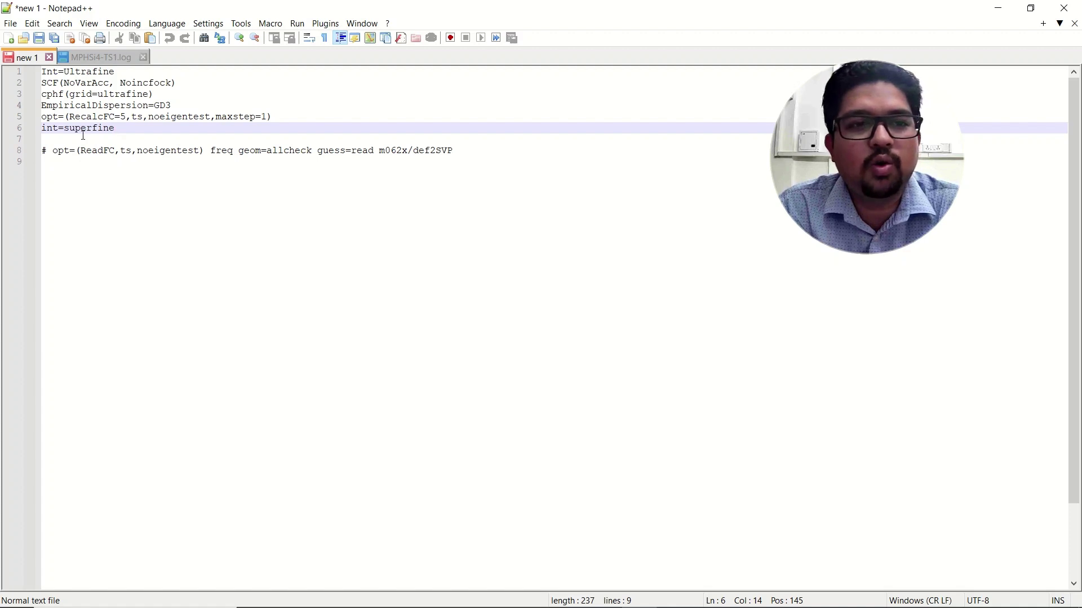
{"action": "key", "text": "Down"}
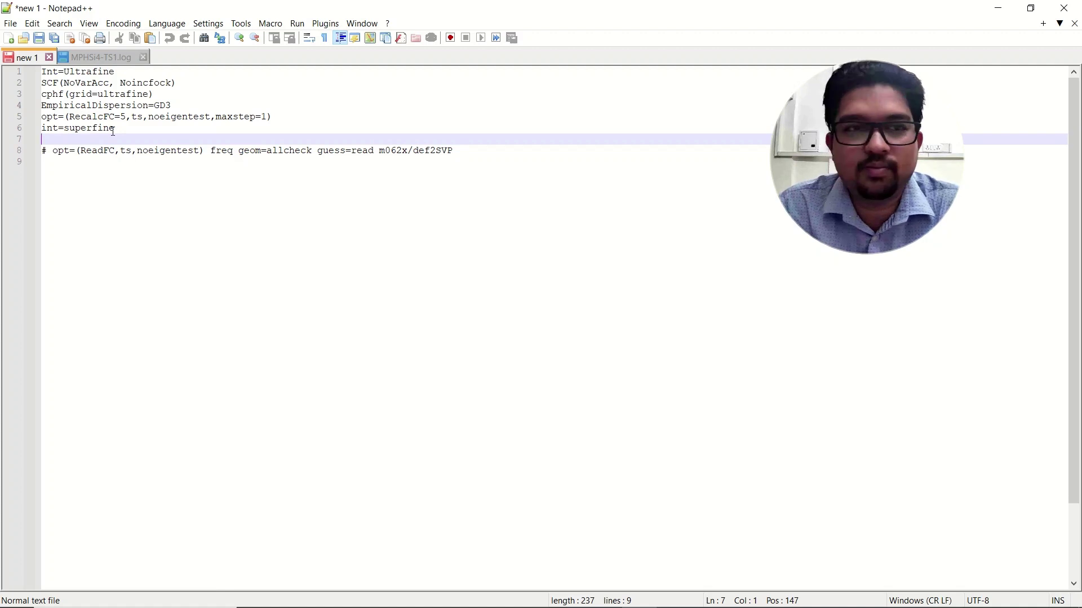
{"action": "left_click_drag", "start_coordinate": [115, 129], "coordinate": [35, 129]}
{"action": "left_click", "coordinate": [154, 183]}
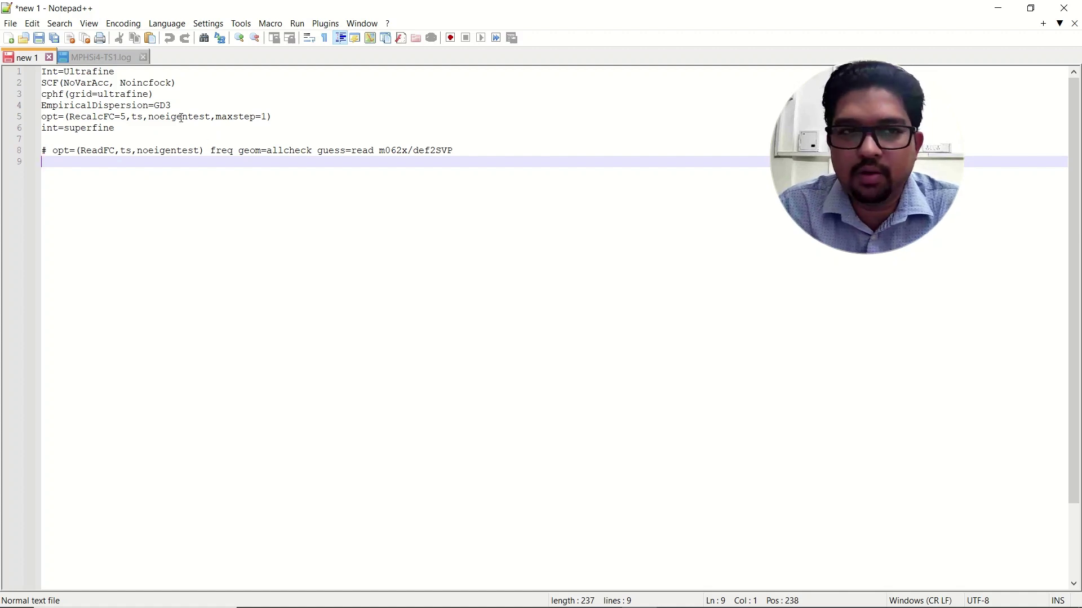
Step: Close the MPHSi4-TS1.log text file and return to the TS4 and TS9 folder
{"action": "left_click", "coordinate": [101, 56]}
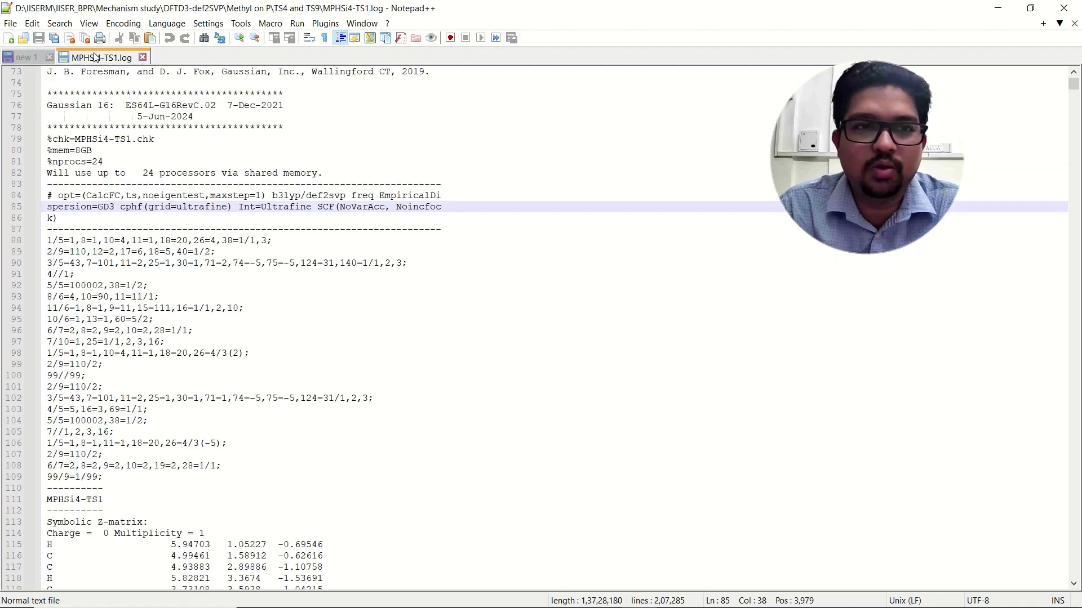
{"action": "left_click", "coordinate": [144, 57]}
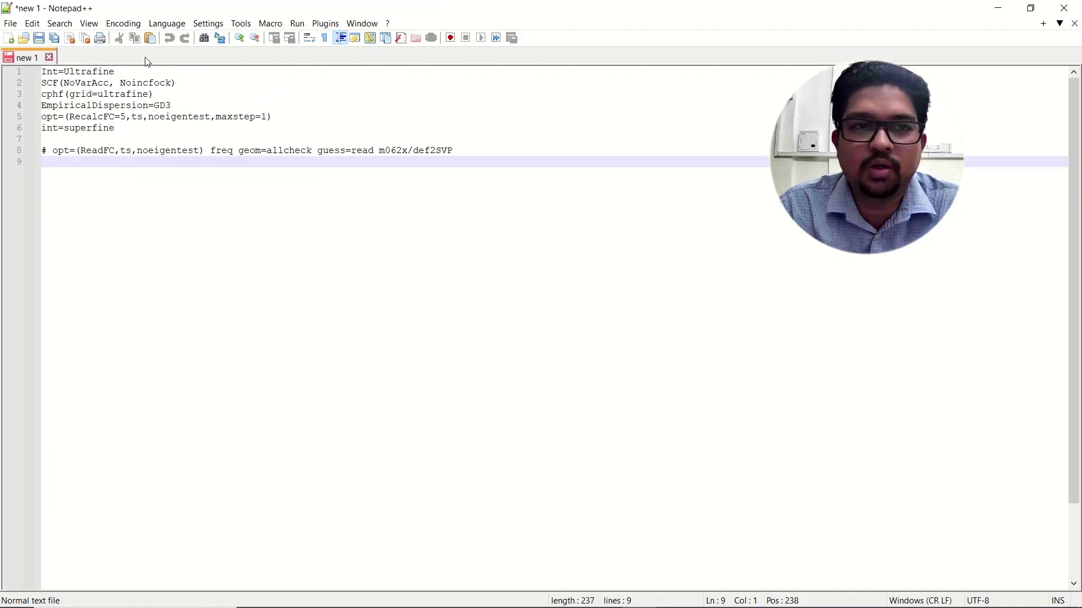
{"action": "left_click", "coordinate": [997, 8]}
{"action": "left_click", "coordinate": [302, 280]}
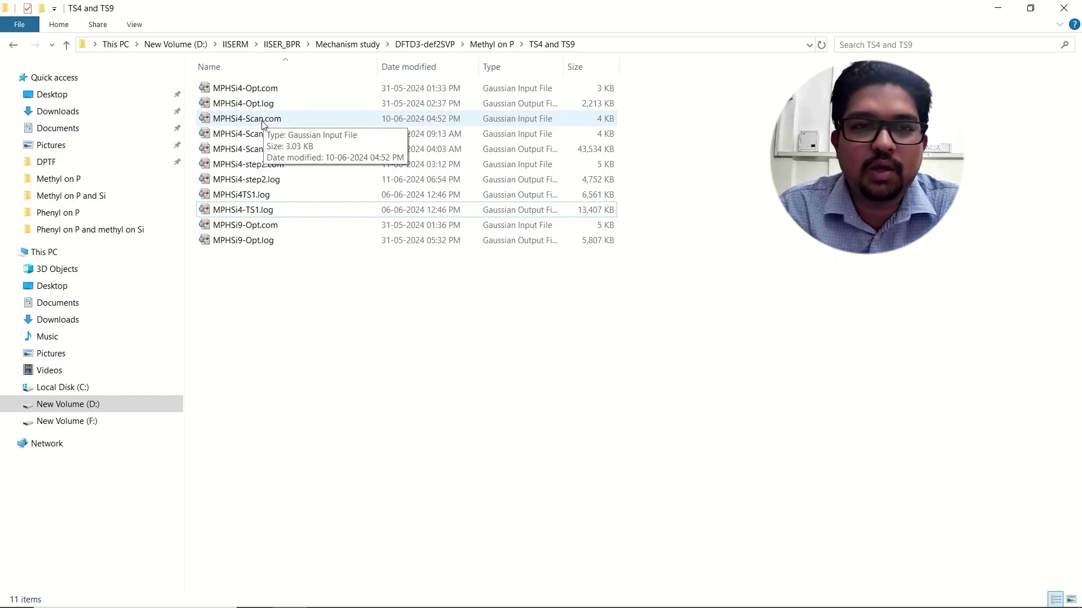
Step: Open MPHSi4-Scan.com in GaussView, set the structure and main windows side by side, and select phosphorus 10 and palladium 42 for inspection
{"action": "double_click", "coordinate": [261, 123]}
{"action": "left_click_drag", "start_coordinate": [549, 63], "coordinate": [265, 38]}
{"action": "left_click_drag", "start_coordinate": [828, 32], "coordinate": [697, 33]}
{"action": "mouse_move", "coordinate": [308, 267]}
{"action": "left_mouse_down"}
{"action": "mouse_move", "coordinate": [271, 256]}
{"action": "mouse_move", "coordinate": [326, 282]}
{"action": "mouse_move", "coordinate": [302, 269]}
{"action": "mouse_move", "coordinate": [309, 278]}
{"action": "left_mouse_up"}
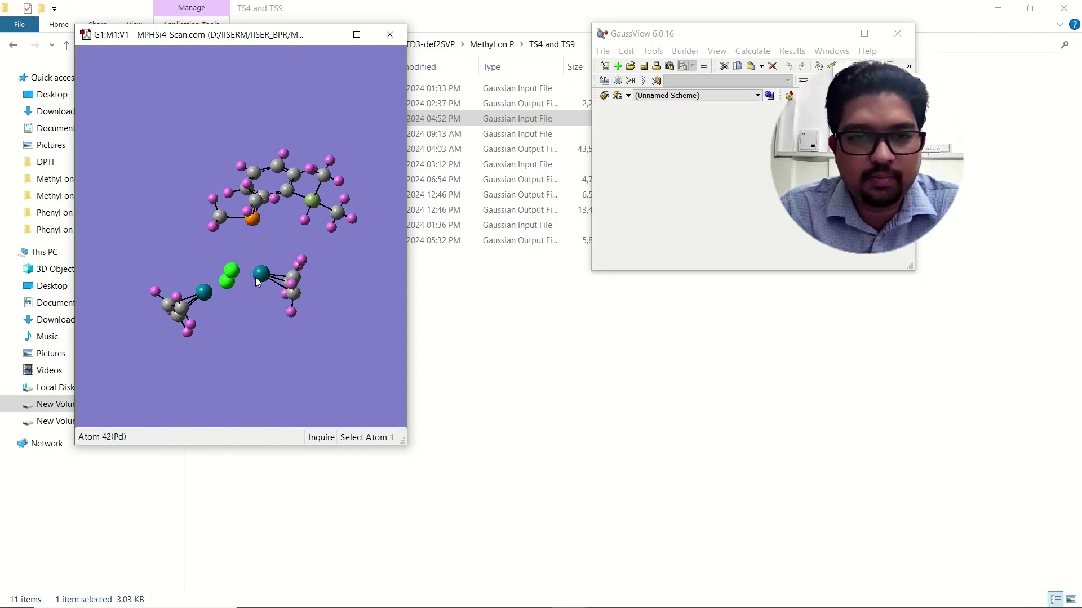
{"action": "left_click", "coordinate": [258, 219]}
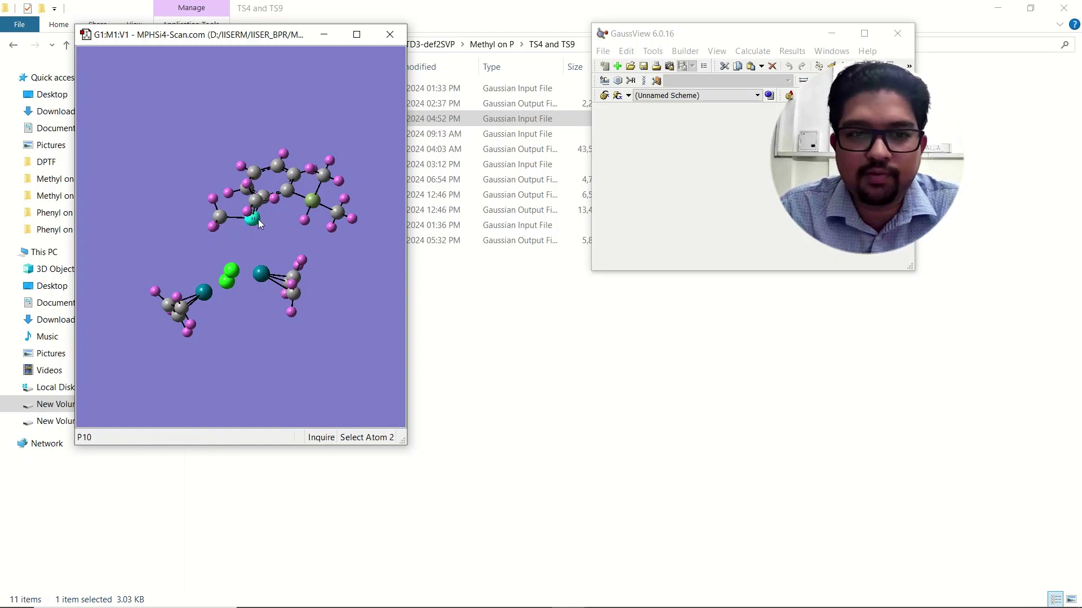
{"action": "left_click", "coordinate": [262, 274]}
Step: Set the distance between palladium 42 and phosphorus 10 to 3.3 angstroms, keeping the bond type None, and accept the change
{"action": "left_click_drag", "start_coordinate": [770, 33], "coordinate": [653, 27]}
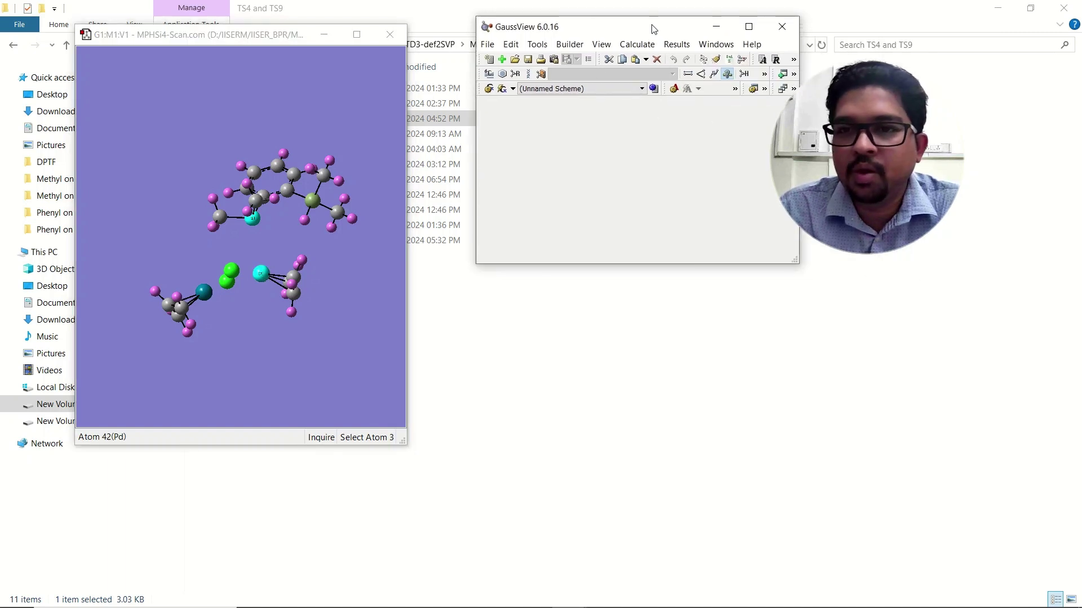
{"action": "left_click", "coordinate": [687, 73]}
{"action": "left_click", "coordinate": [261, 274]}
{"action": "left_click", "coordinate": [255, 220]}
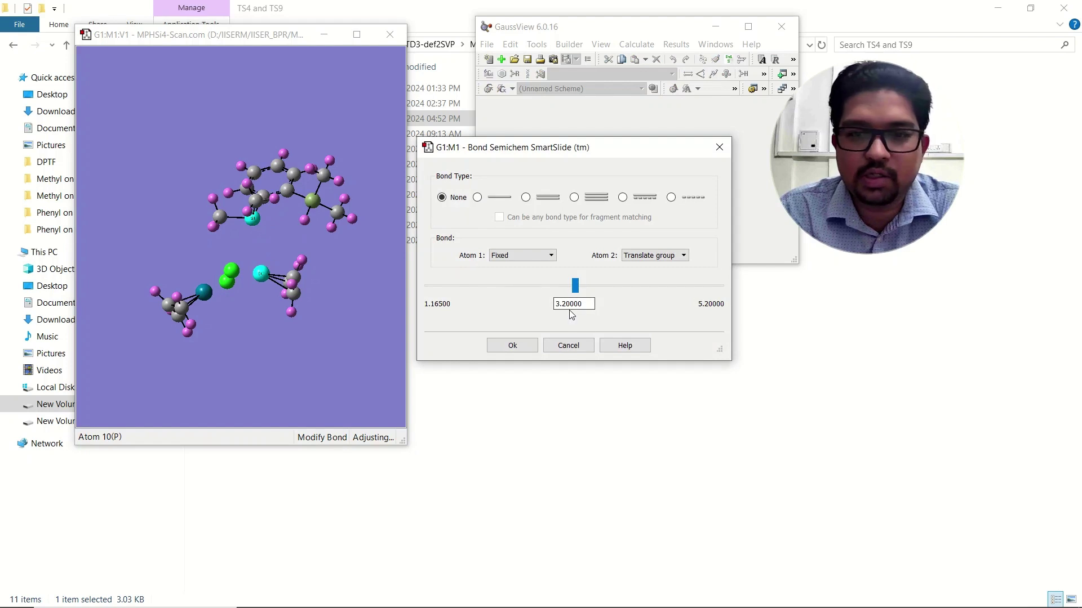
{"action": "left_click_drag", "start_coordinate": [589, 304], "coordinate": [507, 302]}
{"action": "type", "text": "3"}
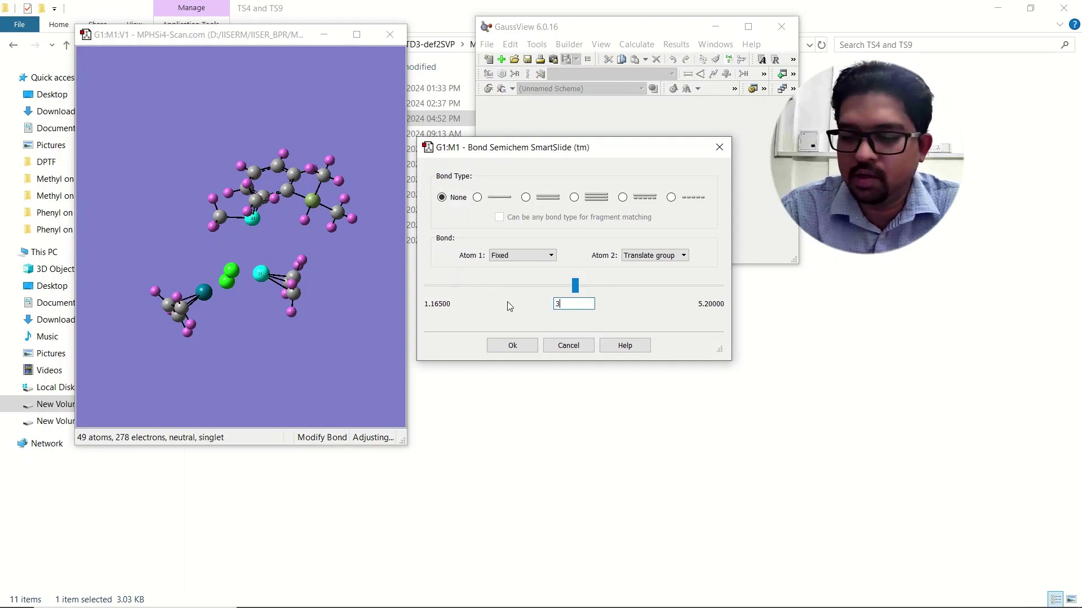
{"action": "type", "text": ".3"}
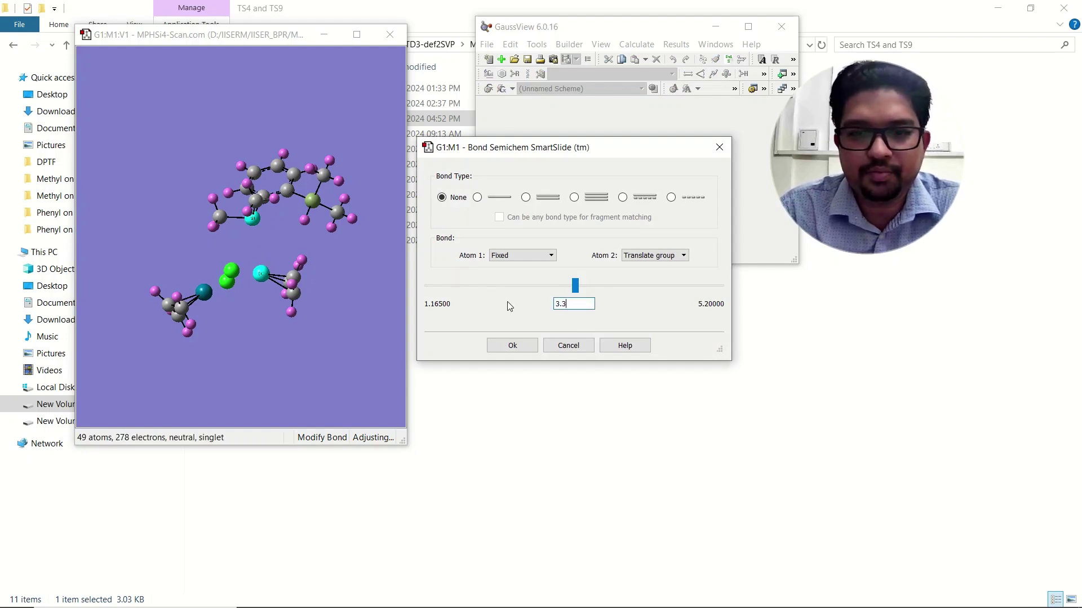
{"action": "key", "text": "Return"}
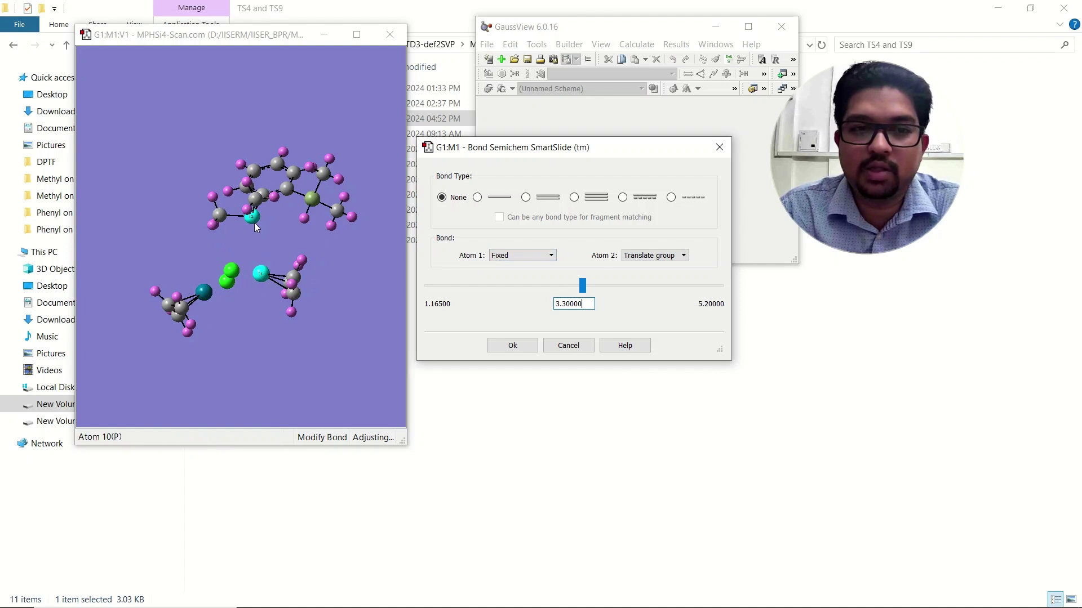
{"action": "left_click", "coordinate": [499, 347]}
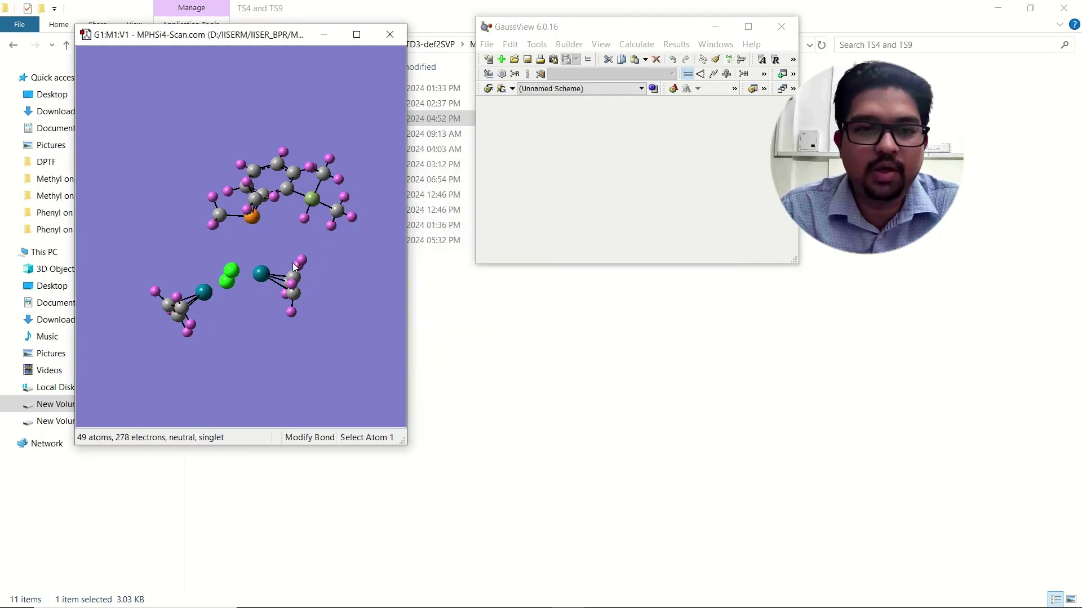
{"action": "right_click", "coordinate": [321, 114]}
{"action": "mouse_move", "coordinate": [349, 121]}
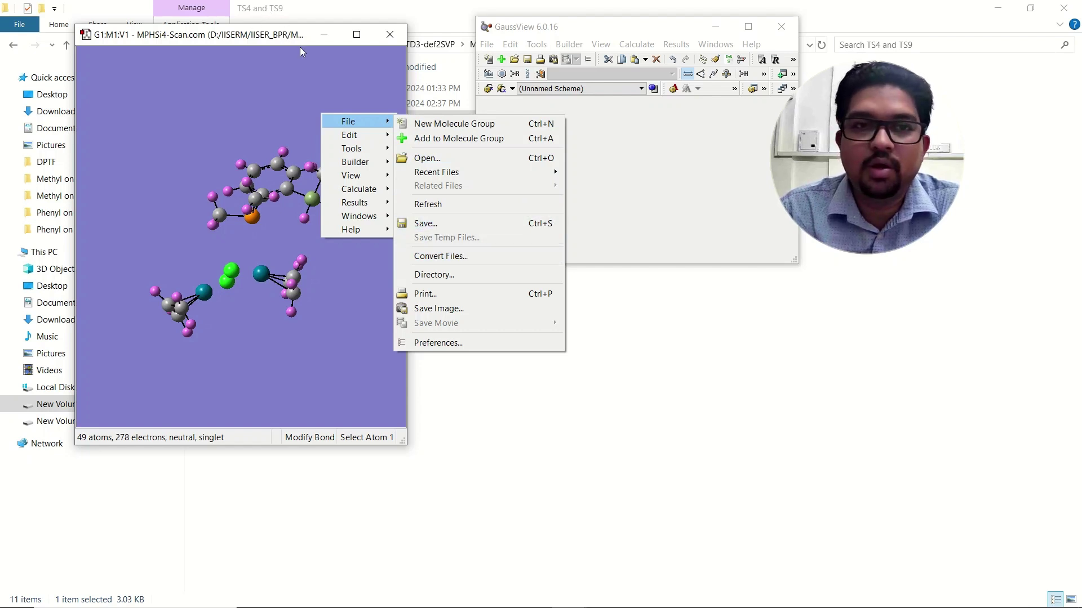
{"action": "left_click", "coordinate": [276, 43]}
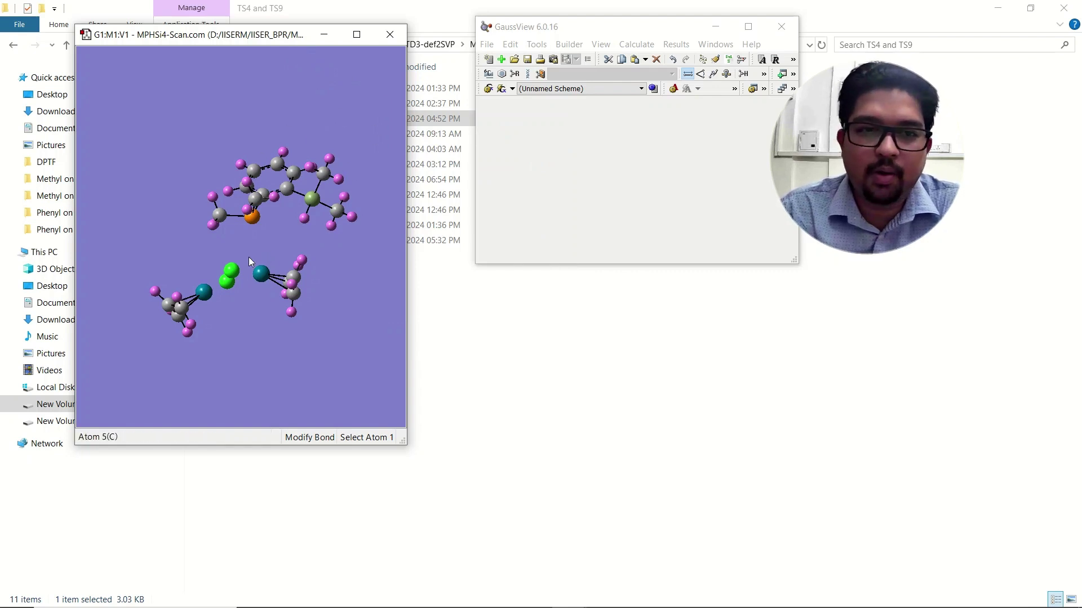
Step: Add a new entry in the Redundant Coordinate Editor and assign phosphorus 10 and palladium 42 to it
{"action": "right_click", "coordinate": [300, 99]}
{"action": "mouse_move", "coordinate": [342, 134]}
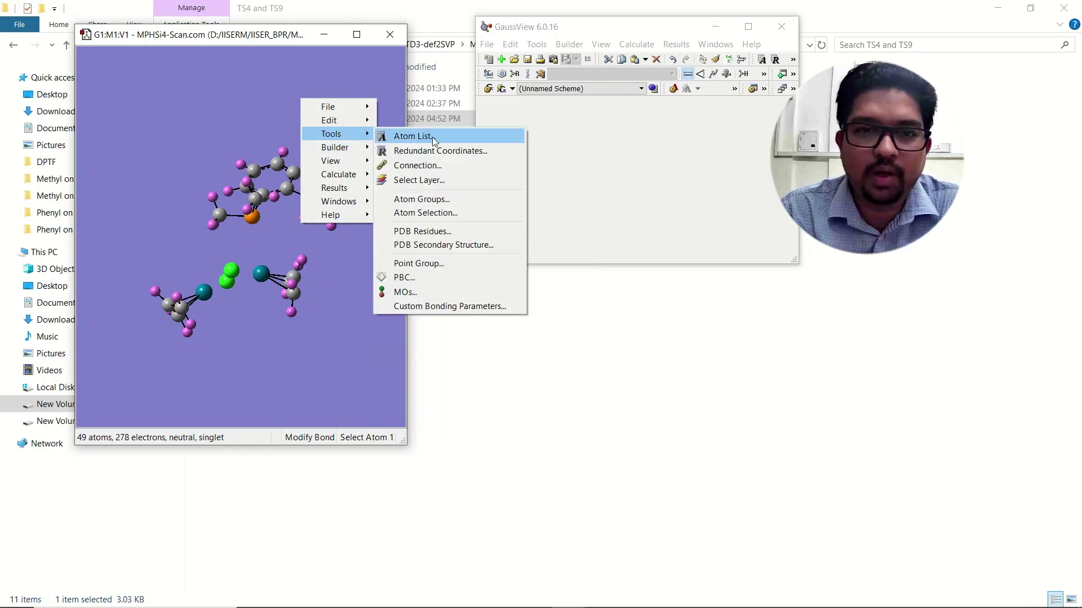
{"action": "left_click", "coordinate": [436, 152]}
{"action": "left_click_drag", "start_coordinate": [546, 105], "coordinate": [780, 42]}
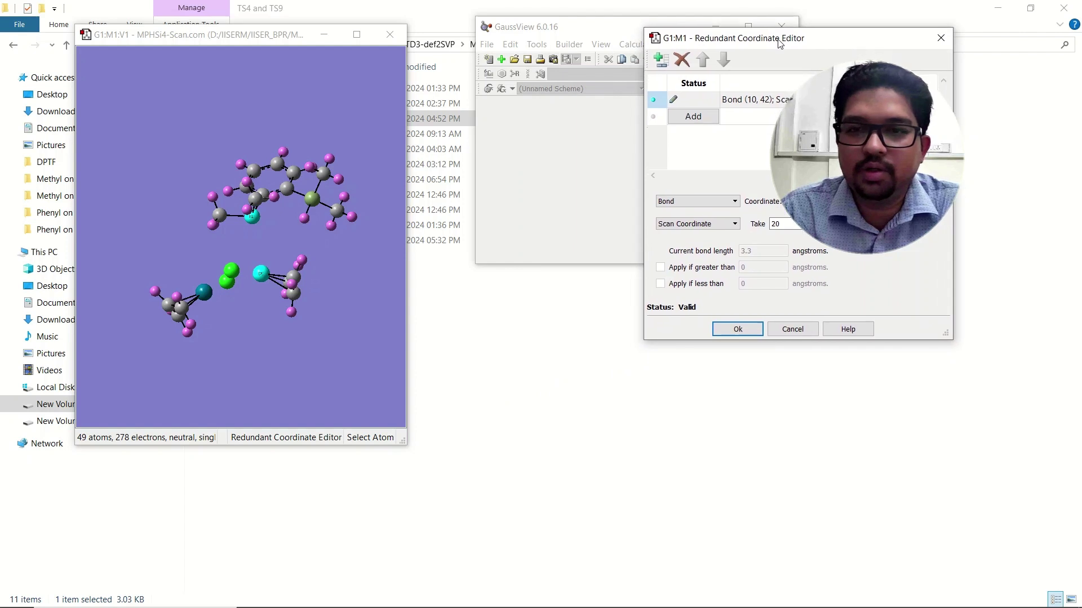
{"action": "left_click", "coordinate": [707, 117]}
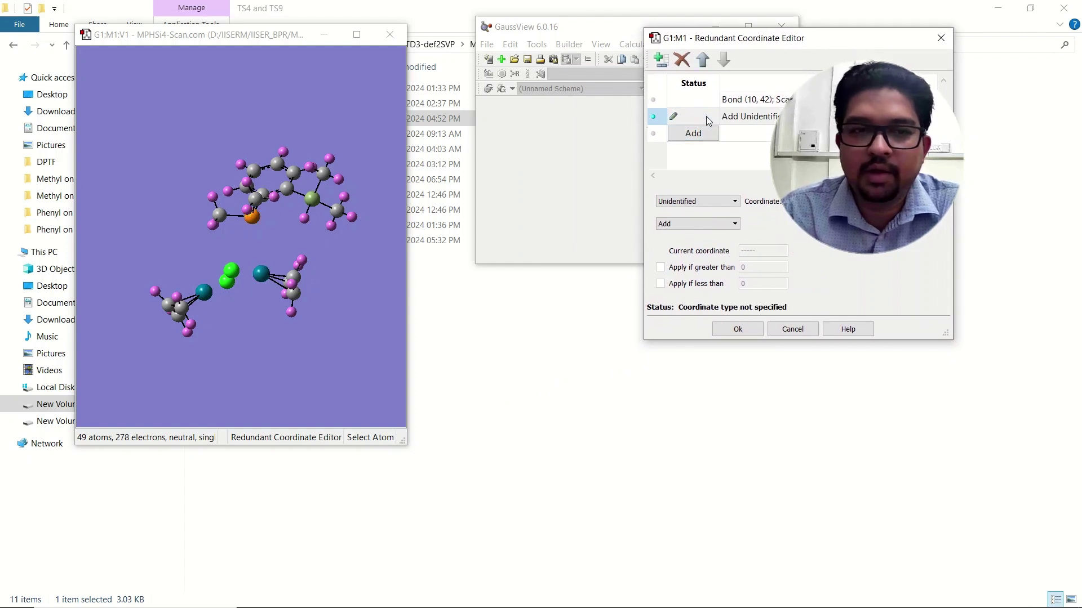
{"action": "left_click_drag", "start_coordinate": [755, 44], "coordinate": [719, 43]}
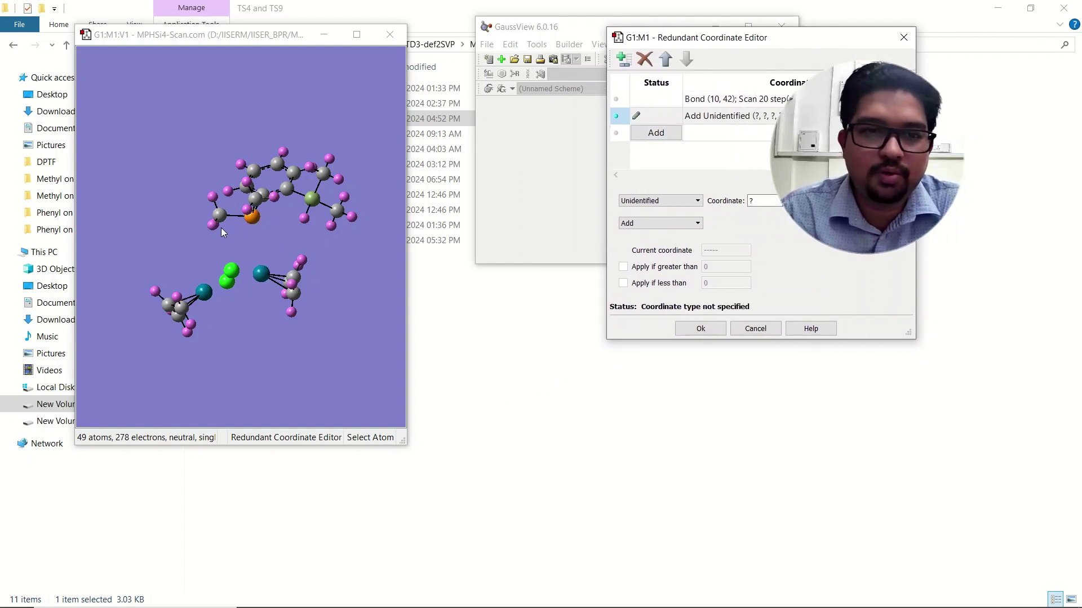
{"action": "left_click", "coordinate": [253, 218]}
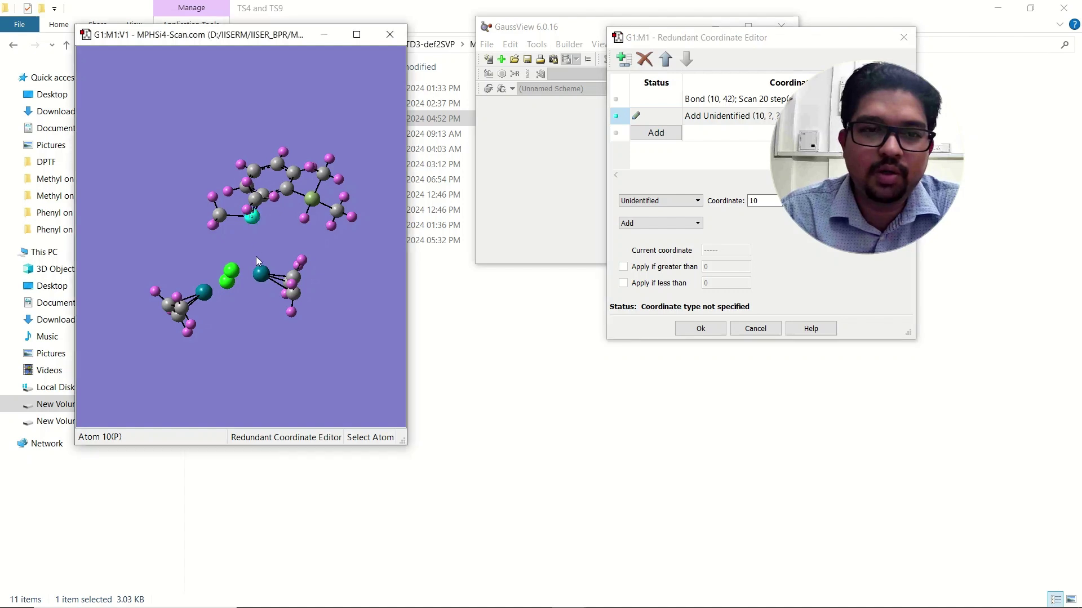
{"action": "left_click", "coordinate": [261, 275]}
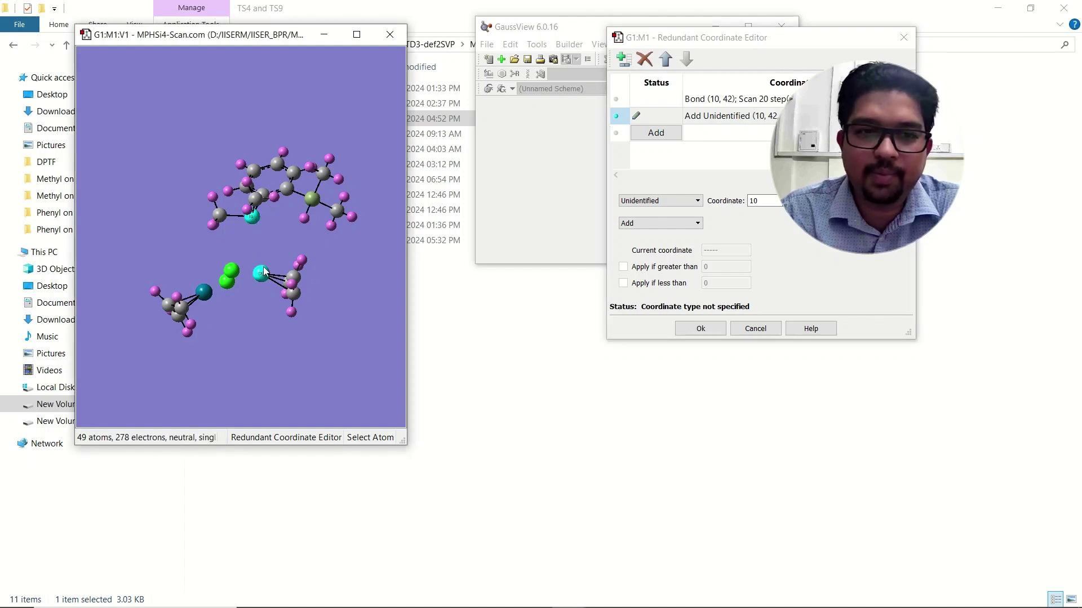
{"action": "left_click_drag", "start_coordinate": [739, 43], "coordinate": [586, 40]}
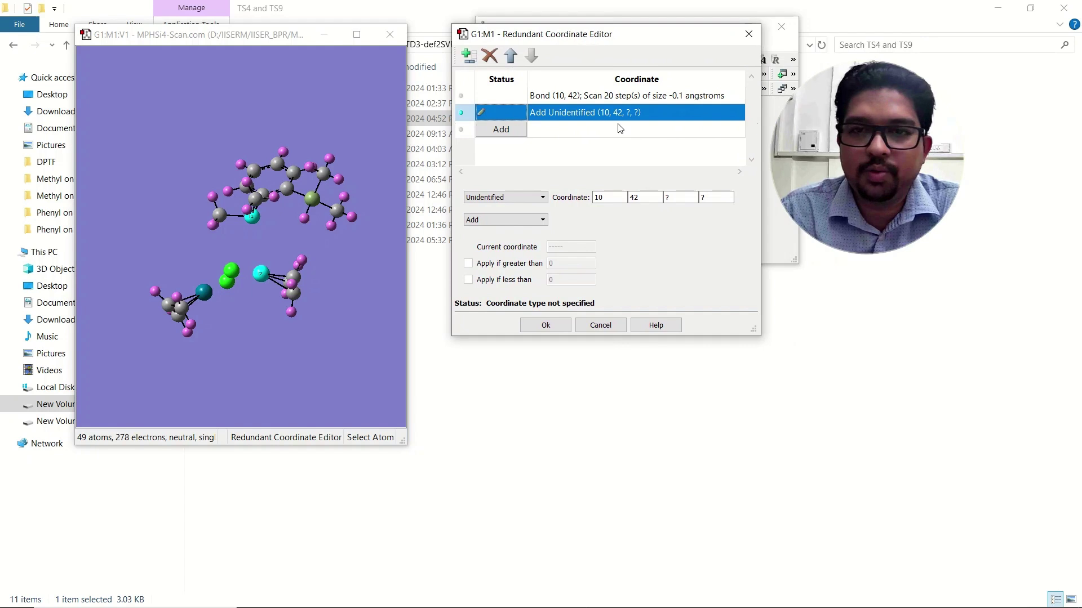
Step: Define the new coordinate of atoms 10 and 42 as a Bond with the Scan Coordinate action
{"action": "left_click", "coordinate": [515, 198]}
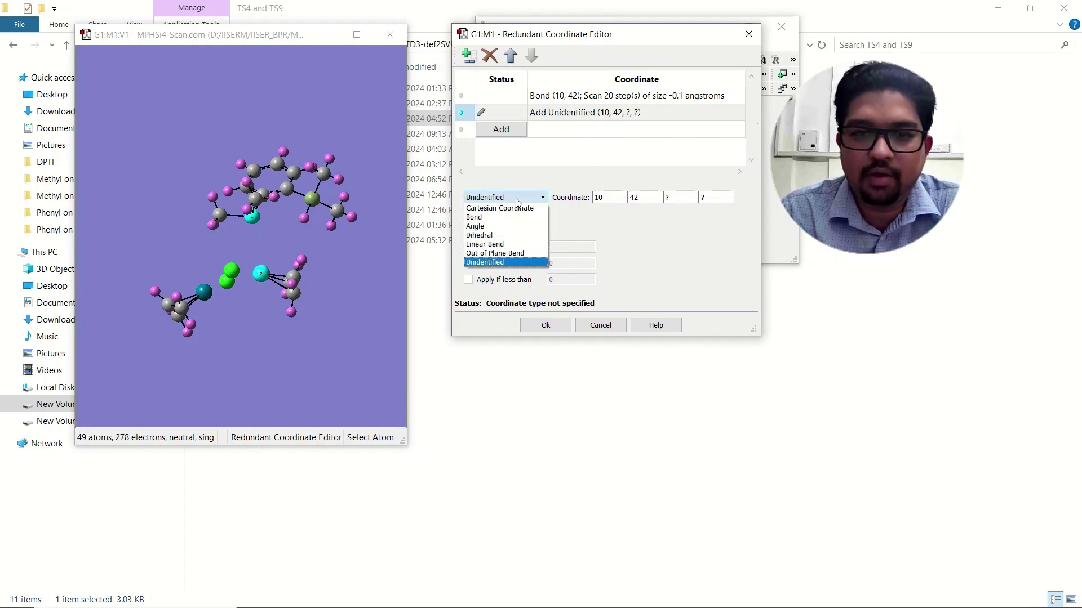
{"action": "left_click", "coordinate": [490, 217]}
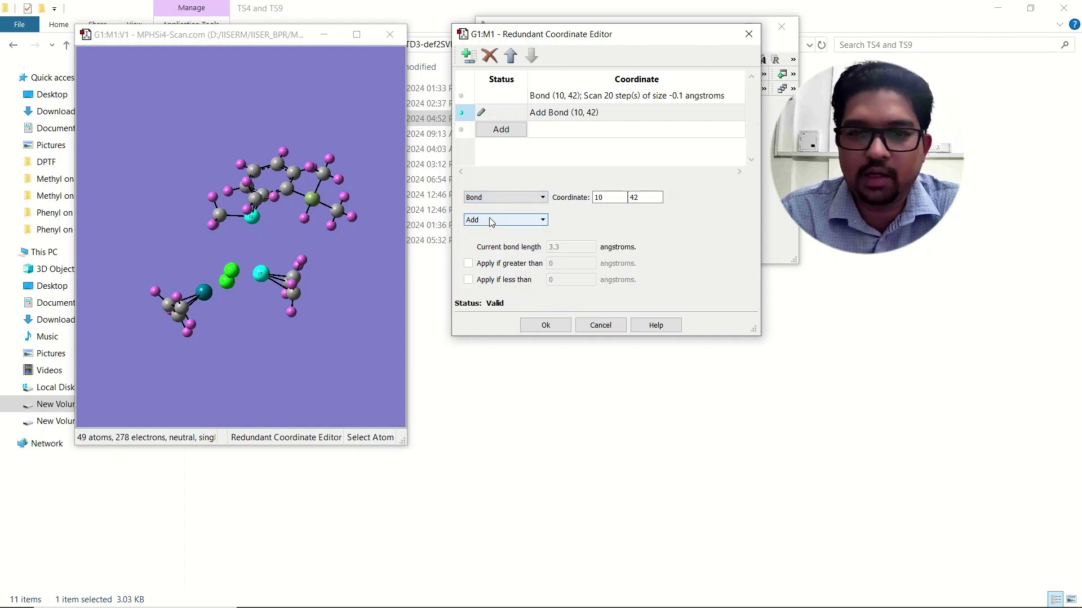
{"action": "left_click", "coordinate": [497, 220]}
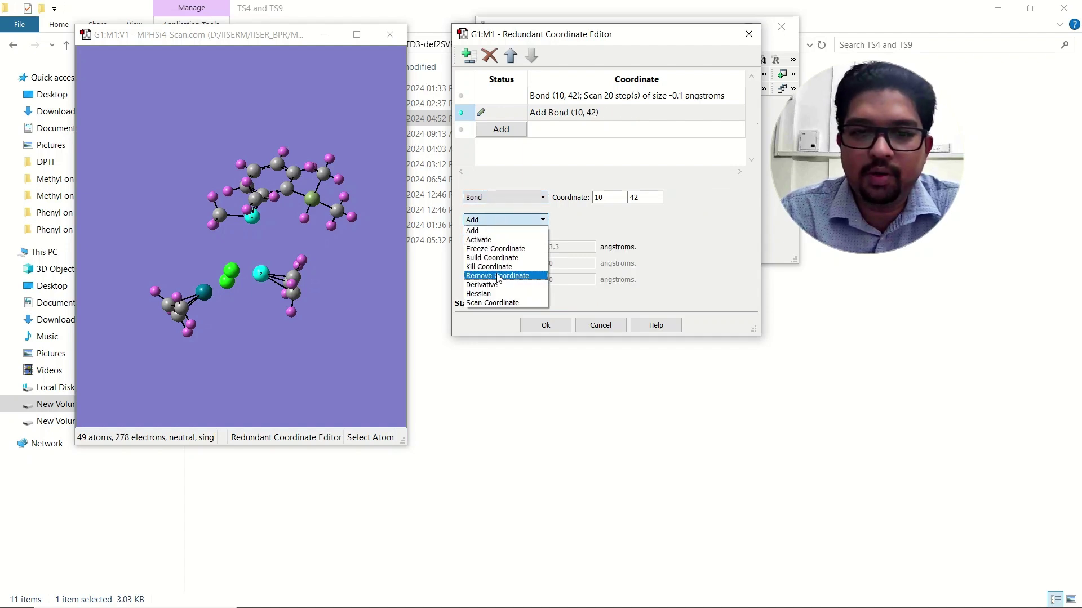
{"action": "left_click", "coordinate": [500, 303]}
Step: Set the bond scan to 15 steps of size -0.1 angstroms and accept the redundant coordinate
{"action": "left_click", "coordinate": [595, 220]}
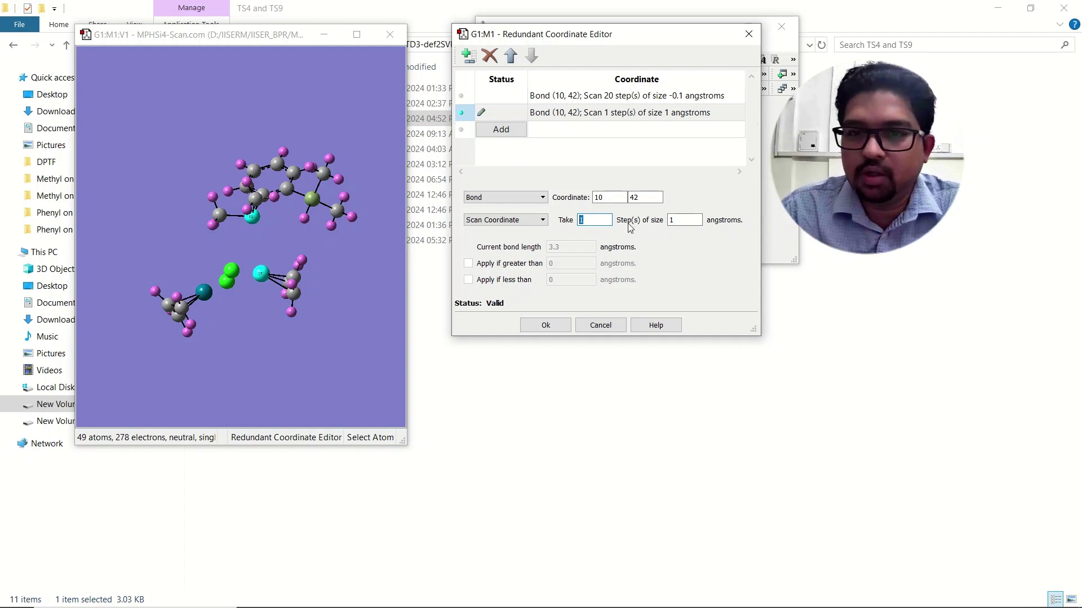
{"action": "left_click", "coordinate": [675, 220]}
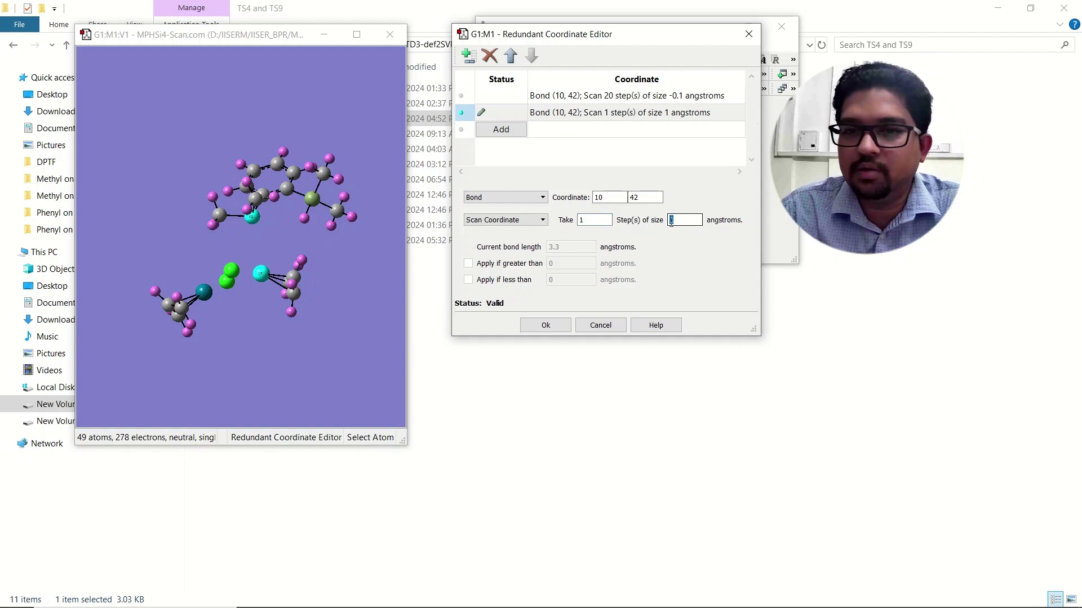
{"action": "type", "text": "-0.1"}
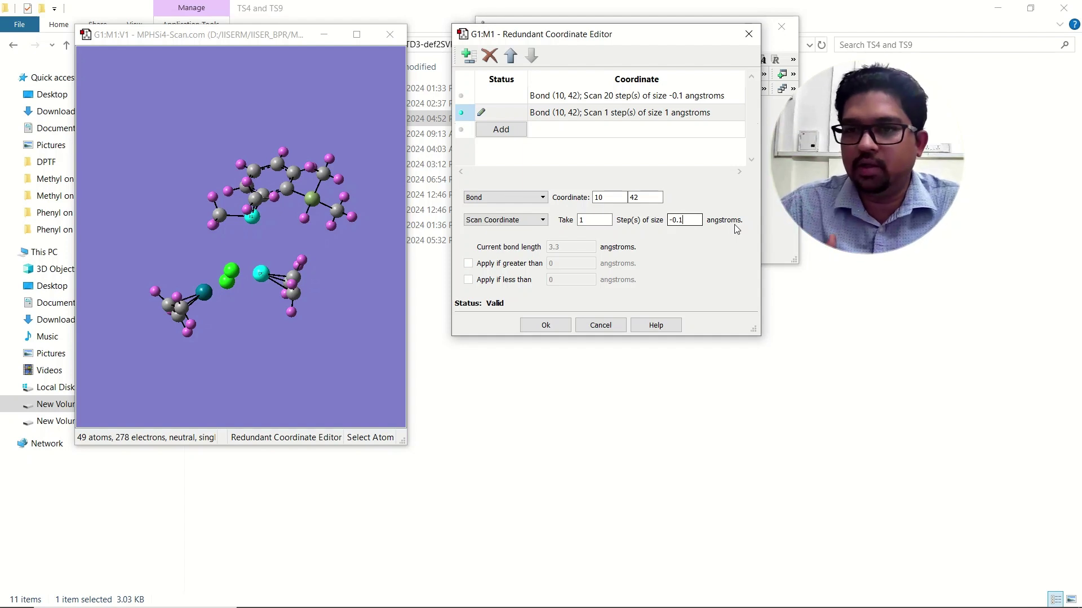
{"action": "double_click", "coordinate": [580, 220]}
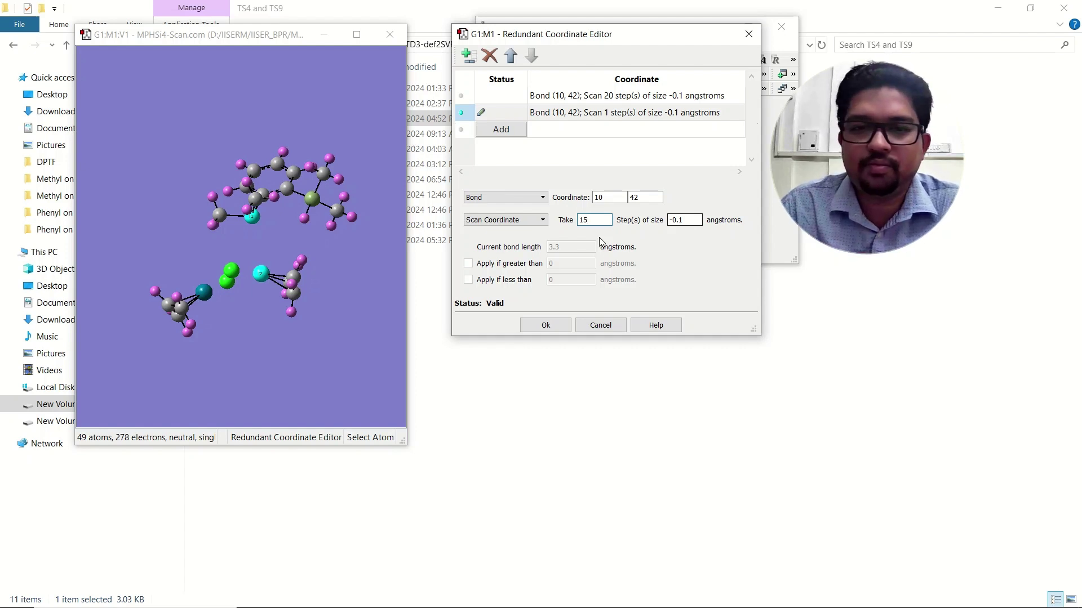
{"action": "left_click", "coordinate": [595, 220]}
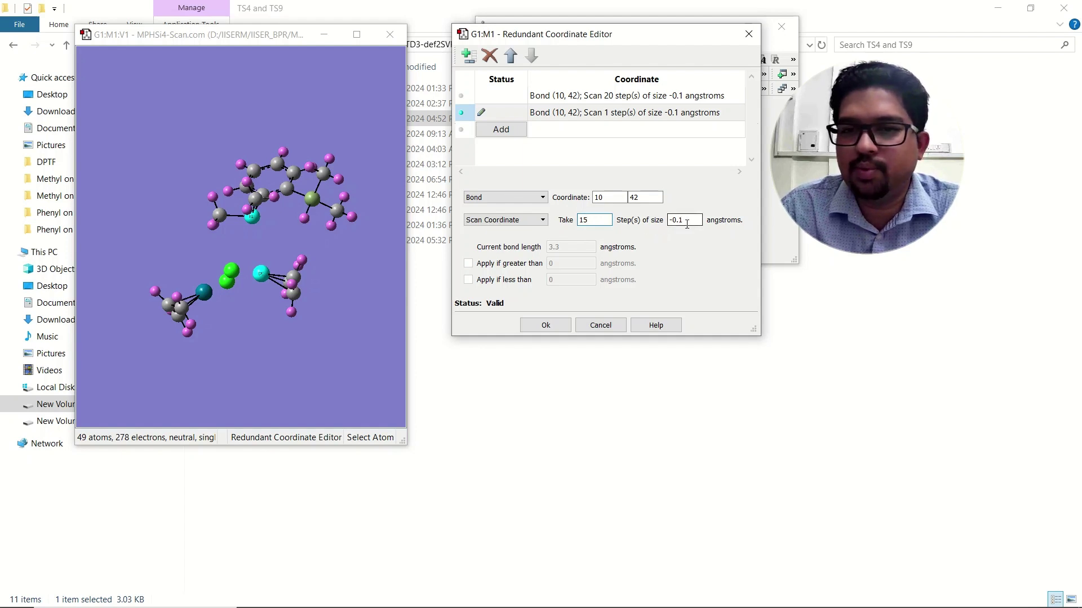
{"action": "left_click", "coordinate": [549, 326]}
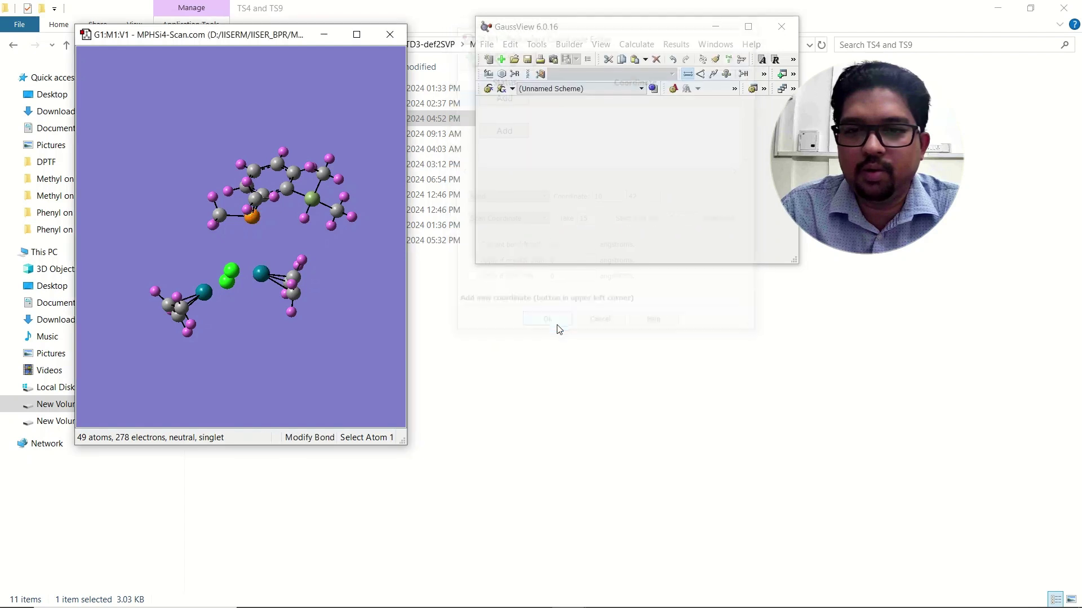
Step: Review the job type, keywords and method in the Gaussian Calculation Setup, and return to the TS4 and TS9 folder
{"action": "right_click", "coordinate": [331, 112]}
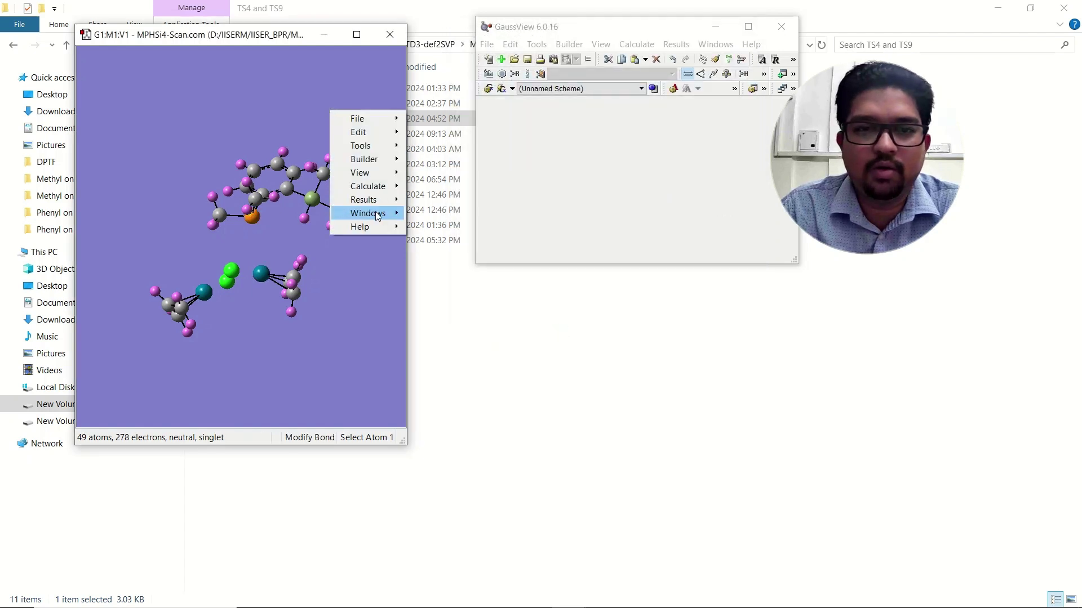
{"action": "mouse_move", "coordinate": [389, 187]}
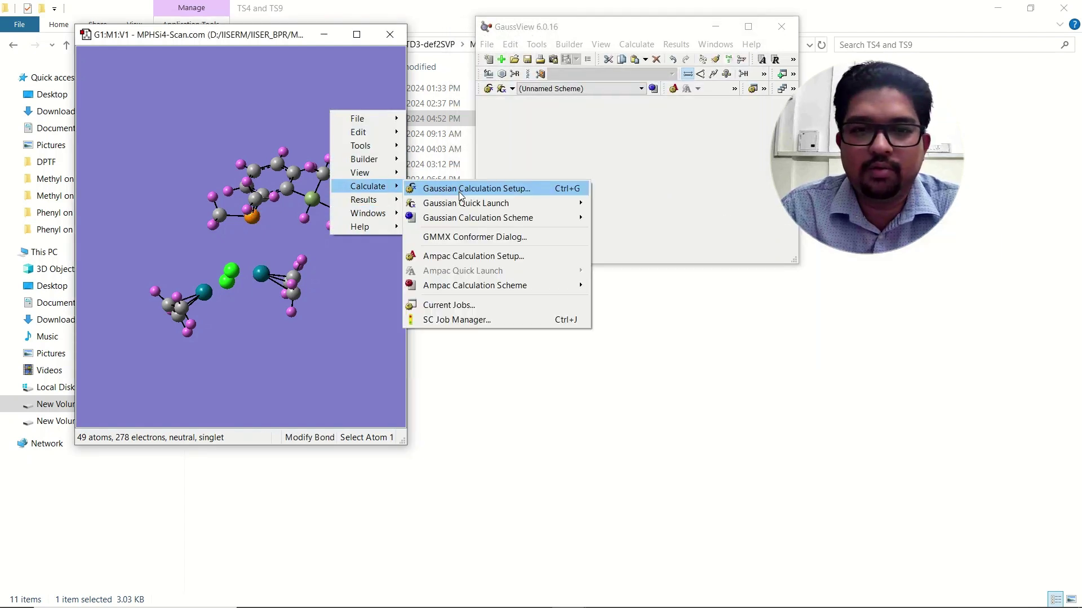
{"action": "left_click", "coordinate": [461, 195]}
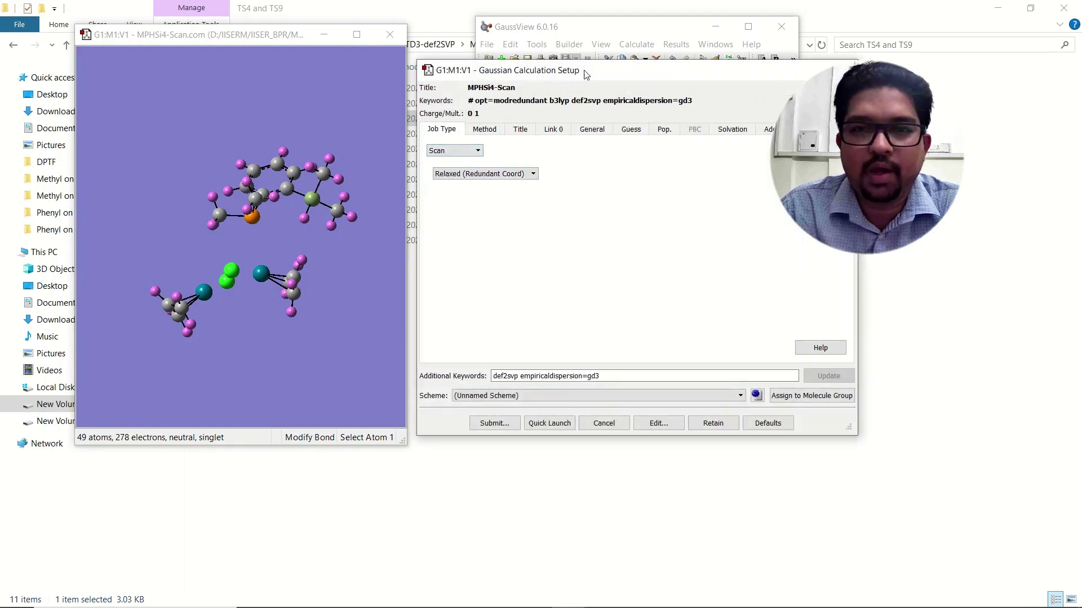
{"action": "left_click_drag", "start_coordinate": [586, 75], "coordinate": [562, 62]}
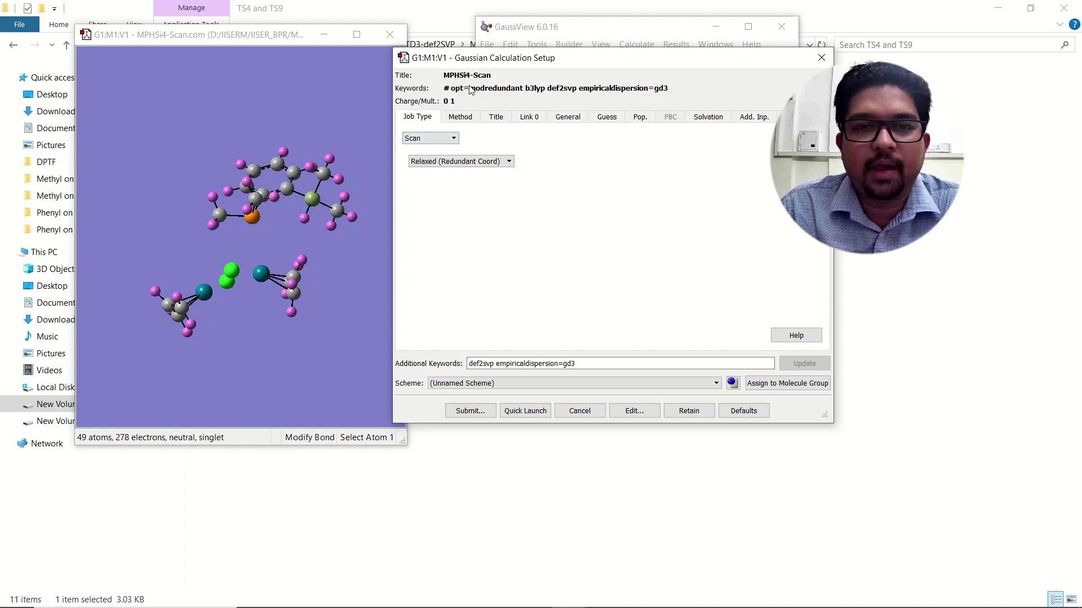
{"action": "left_click", "coordinate": [466, 119]}
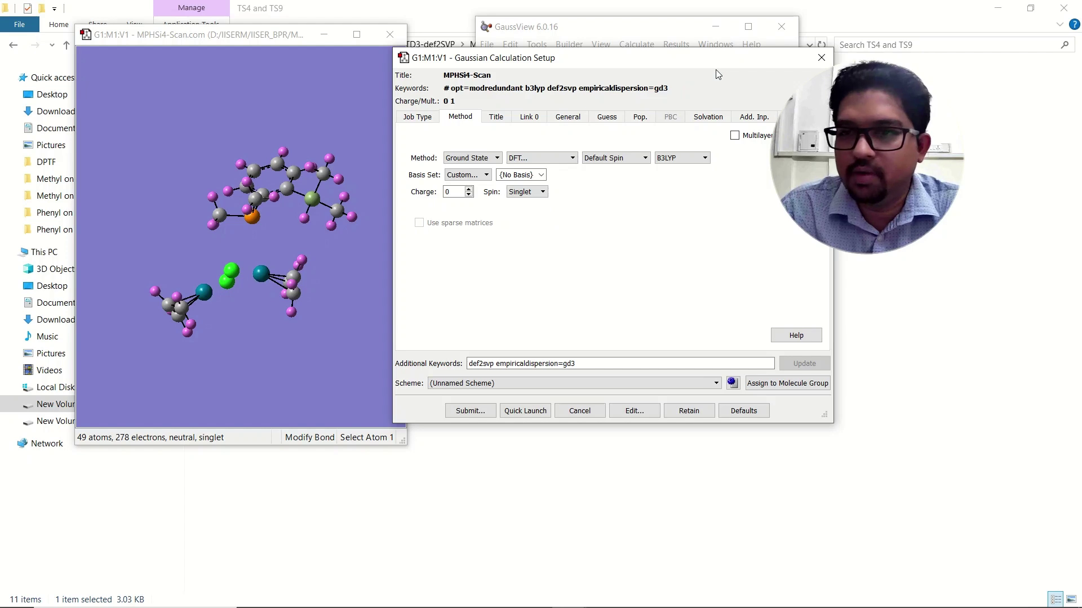
{"action": "left_click", "coordinate": [715, 27]}
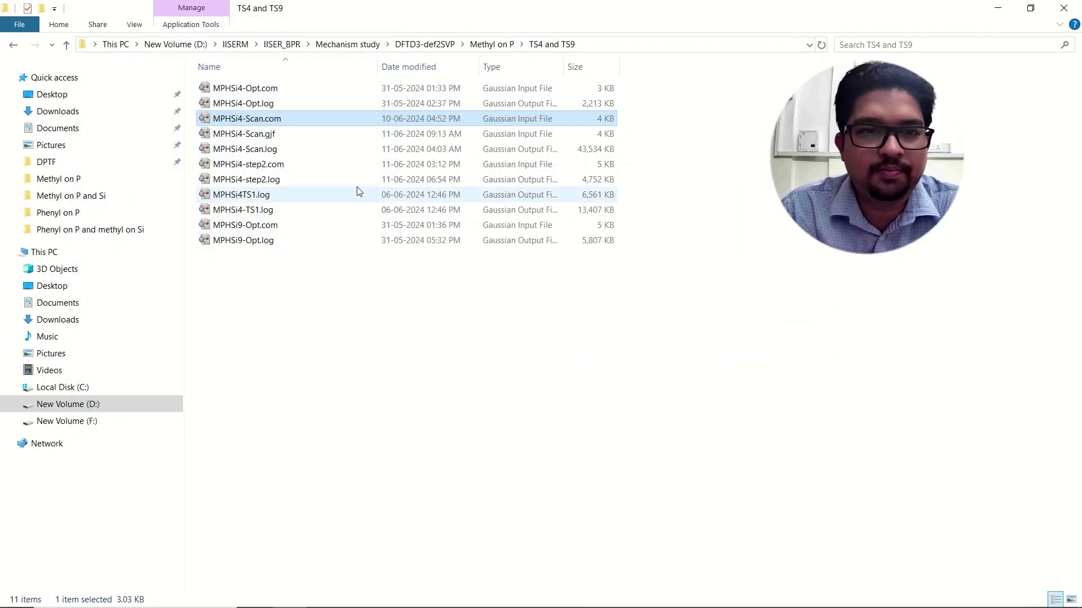
Step: Open MPHSi4-Scan.log in GaussView, dismiss the warning, maximize the structure window and show scan structure 14 from another angle
{"action": "double_click", "coordinate": [280, 151]}
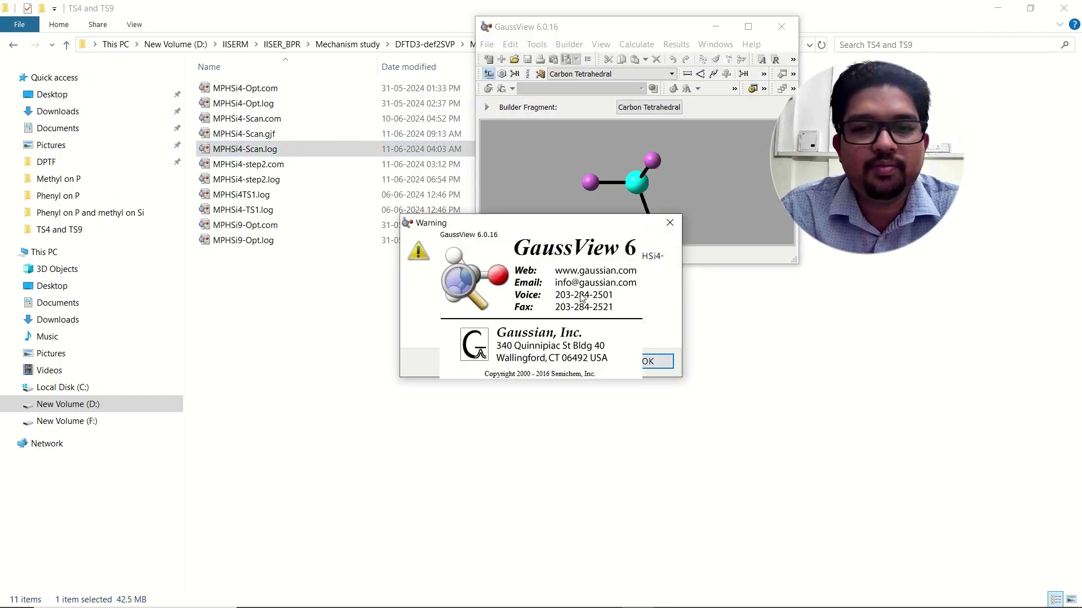
{"action": "left_click", "coordinate": [647, 359]}
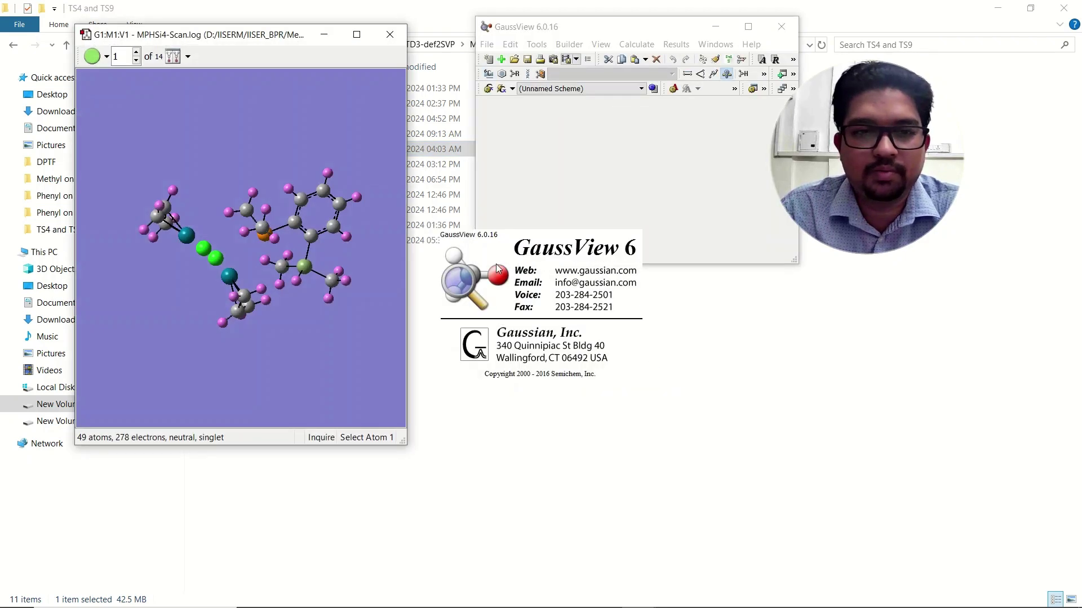
{"action": "left_click", "coordinate": [354, 31]}
{"action": "left_click_drag", "start_coordinate": [443, 220], "coordinate": [395, 180]}
{"action": "left_click", "coordinate": [60, 32]}
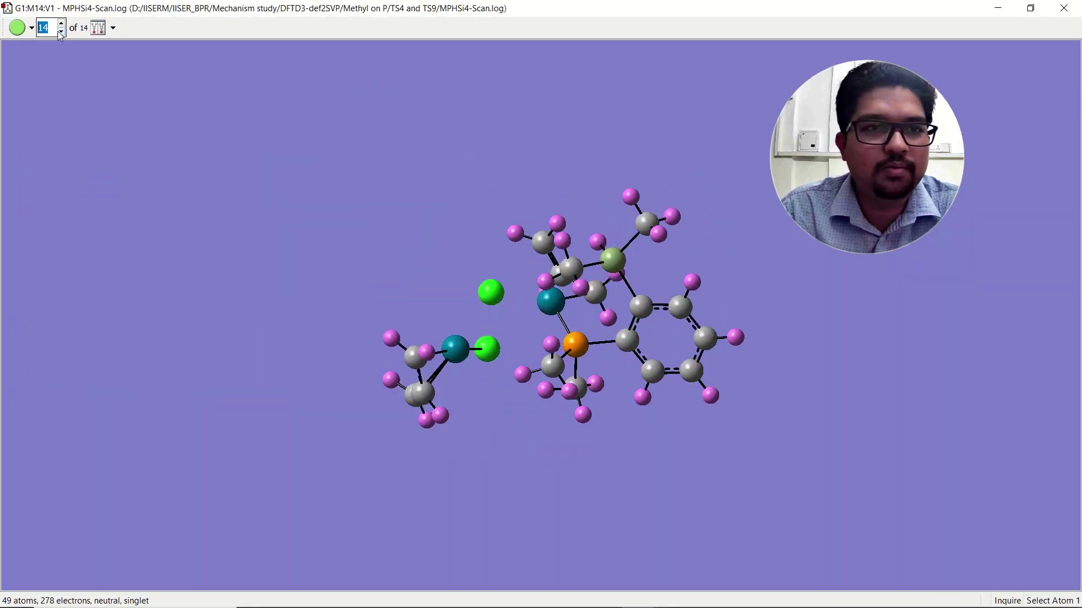
Step: Display the total energy scan plot for MPHSi4-Scan.log
{"action": "right_click", "coordinate": [190, 151]}
{"action": "mouse_move", "coordinate": [225, 243]}
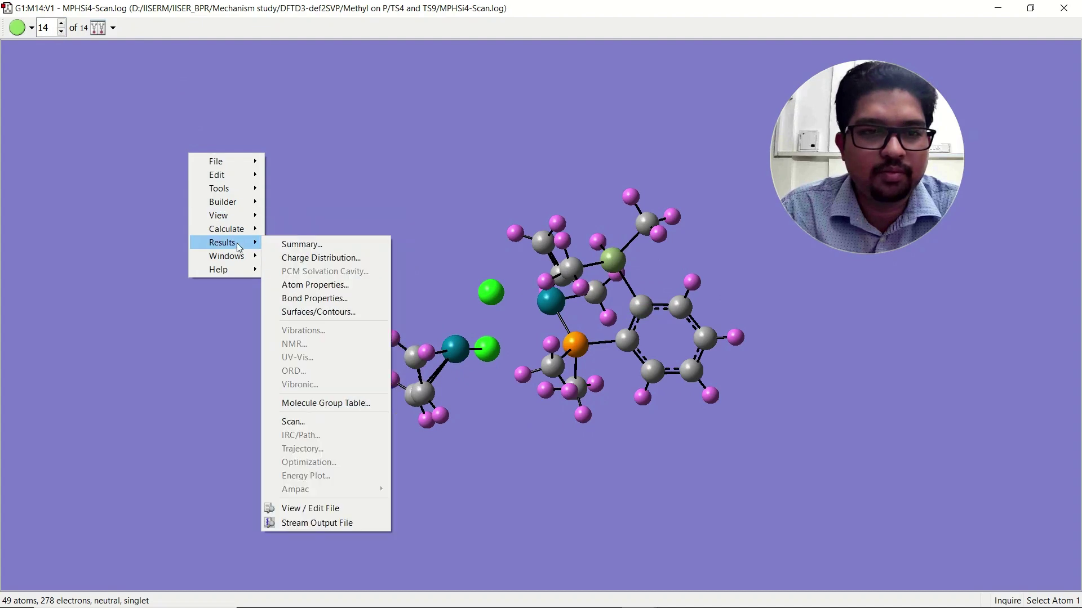
{"action": "left_click", "coordinate": [301, 422]}
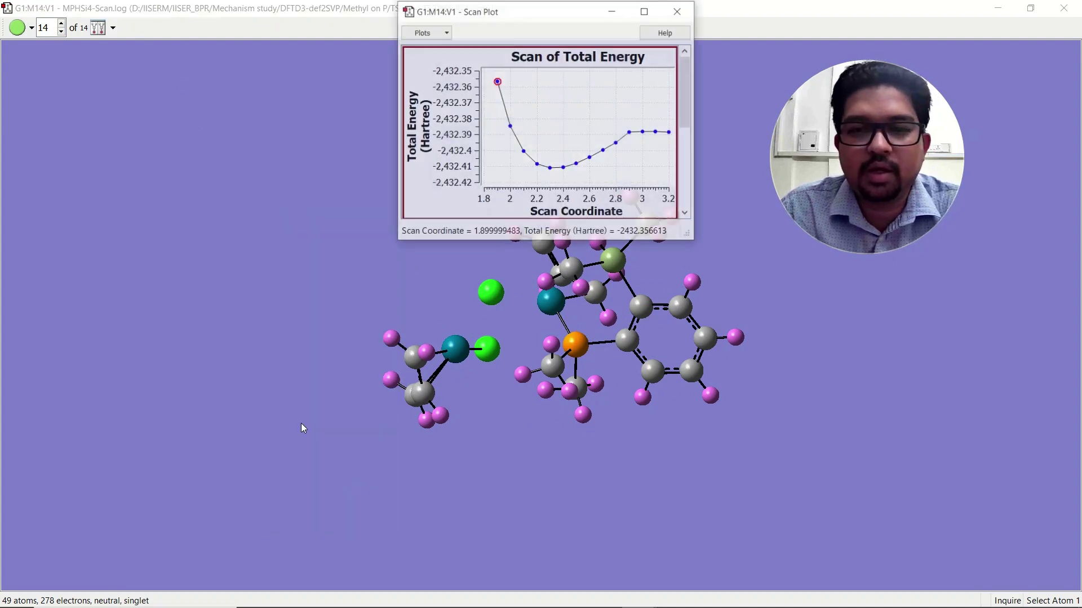
Step: Show the scan point at coordinate 3.2 beside the plot and measure the P10–Pd42 distance in its structure
{"action": "left_click_drag", "start_coordinate": [529, 10], "coordinate": [223, 40]}
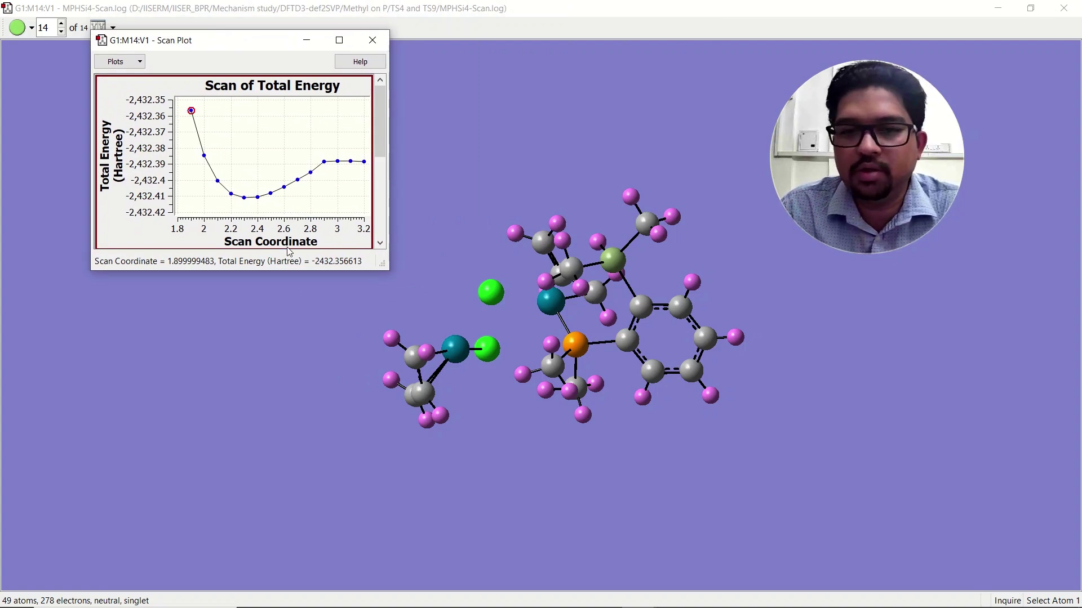
{"action": "left_click_drag", "start_coordinate": [622, 300], "coordinate": [649, 163]}
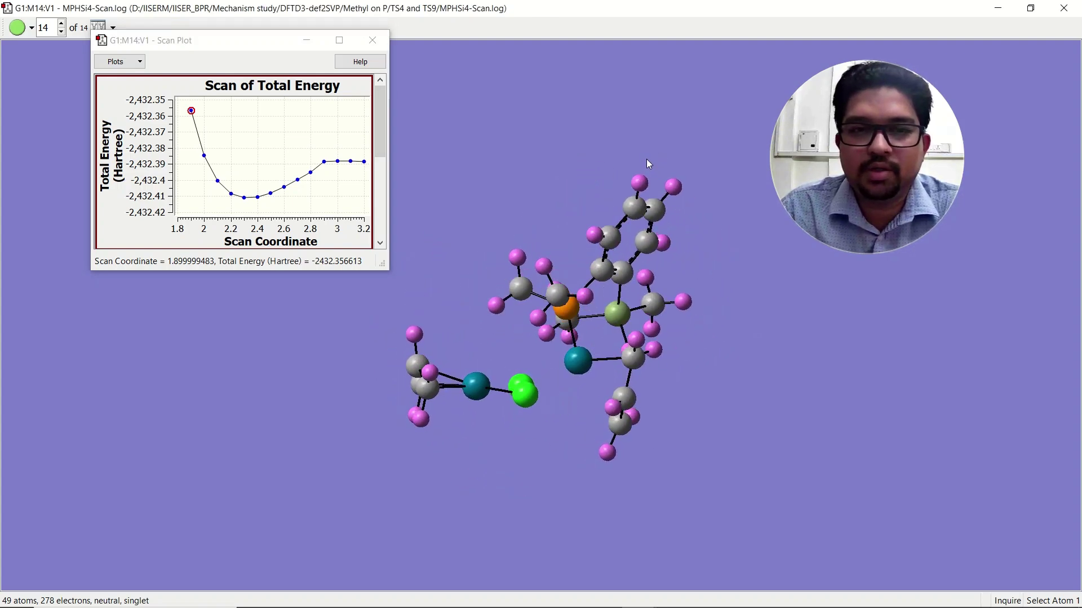
{"action": "left_click", "coordinate": [364, 161]}
{"action": "left_click_drag", "start_coordinate": [559, 326], "coordinate": [620, 412]}
{"action": "left_click", "coordinate": [578, 318]}
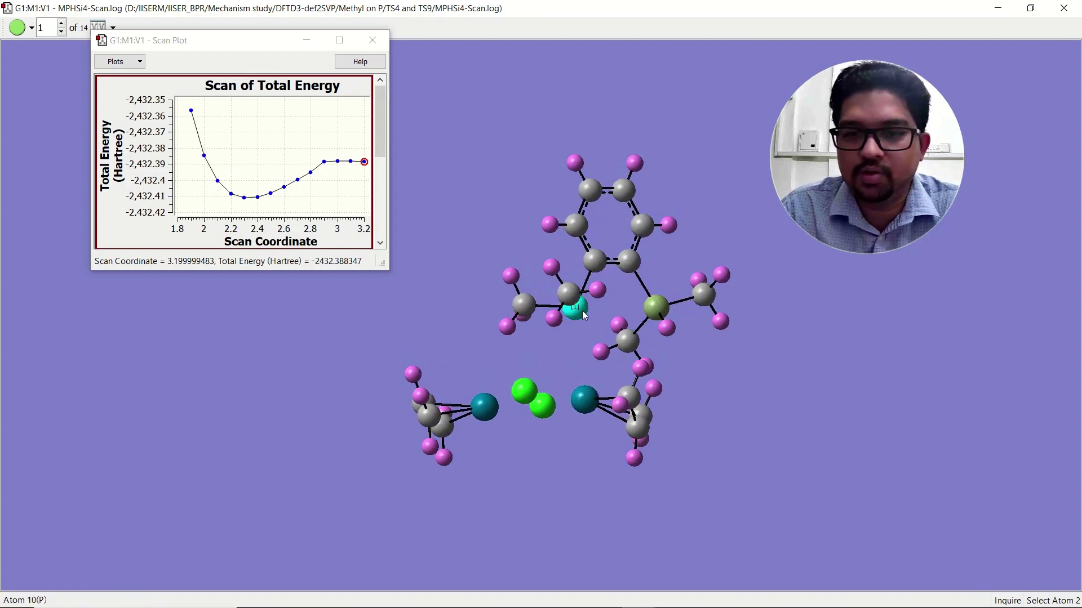
{"action": "left_click", "coordinate": [585, 400]}
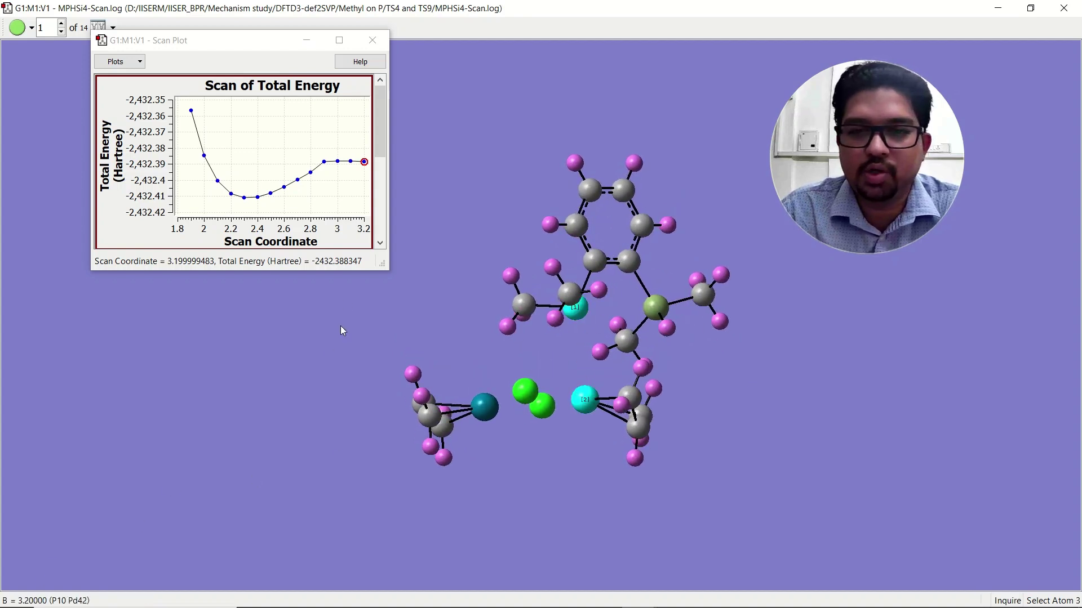
Step: Step through the scan points from coordinate 3.1 down to 2.3 and inspect how the P–Pd bond forms in each structure
{"action": "left_click", "coordinate": [349, 162]}
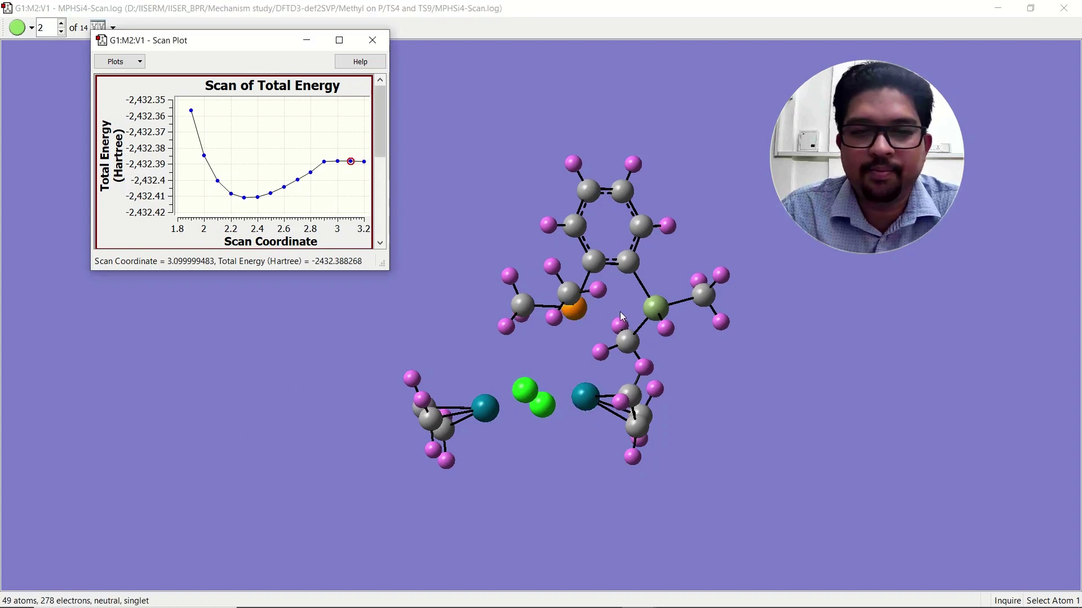
{"action": "left_click", "coordinate": [337, 162]}
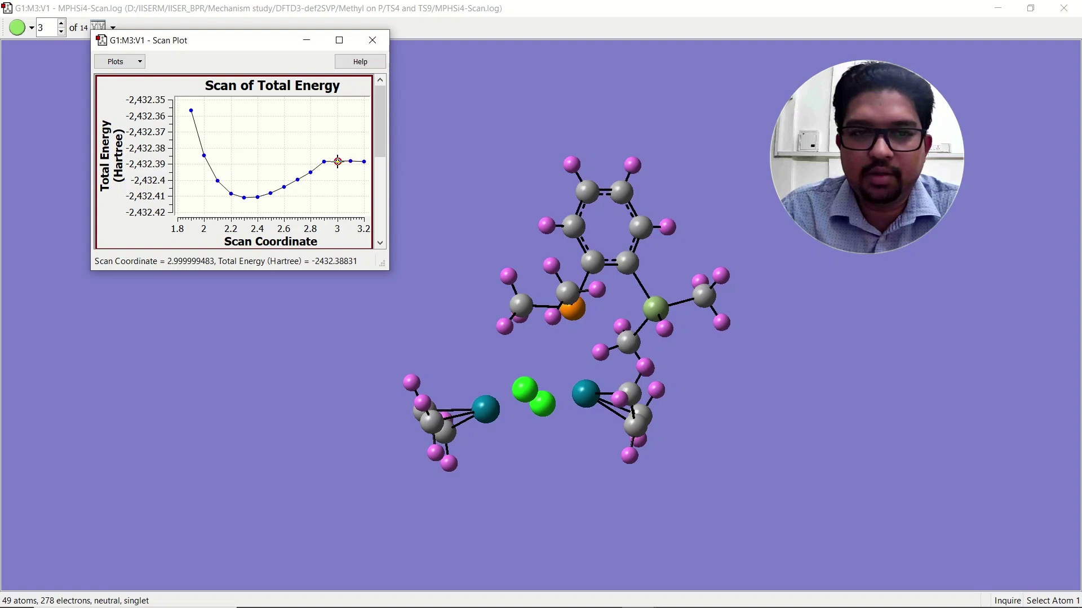
{"action": "left_click", "coordinate": [324, 162]}
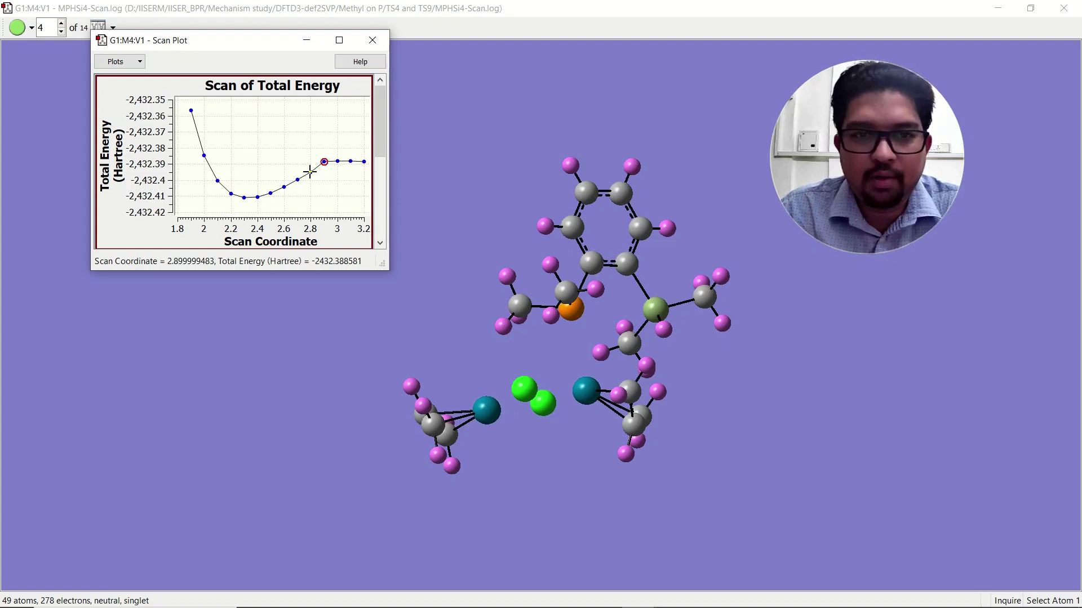
{"action": "left_click", "coordinate": [311, 173]}
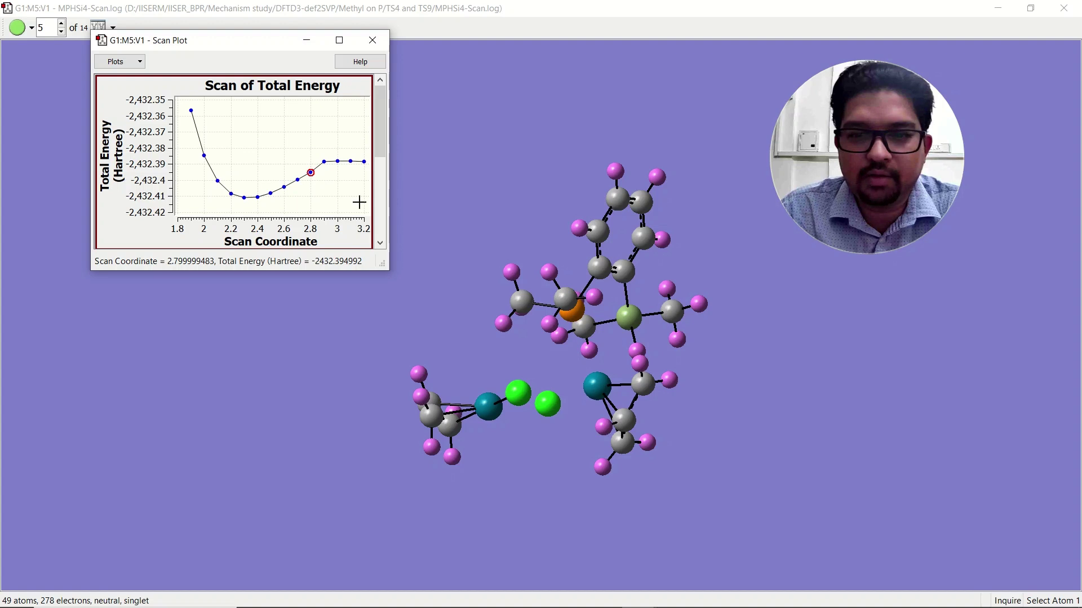
{"action": "left_click", "coordinate": [297, 179]}
{"action": "left_click", "coordinate": [284, 188]}
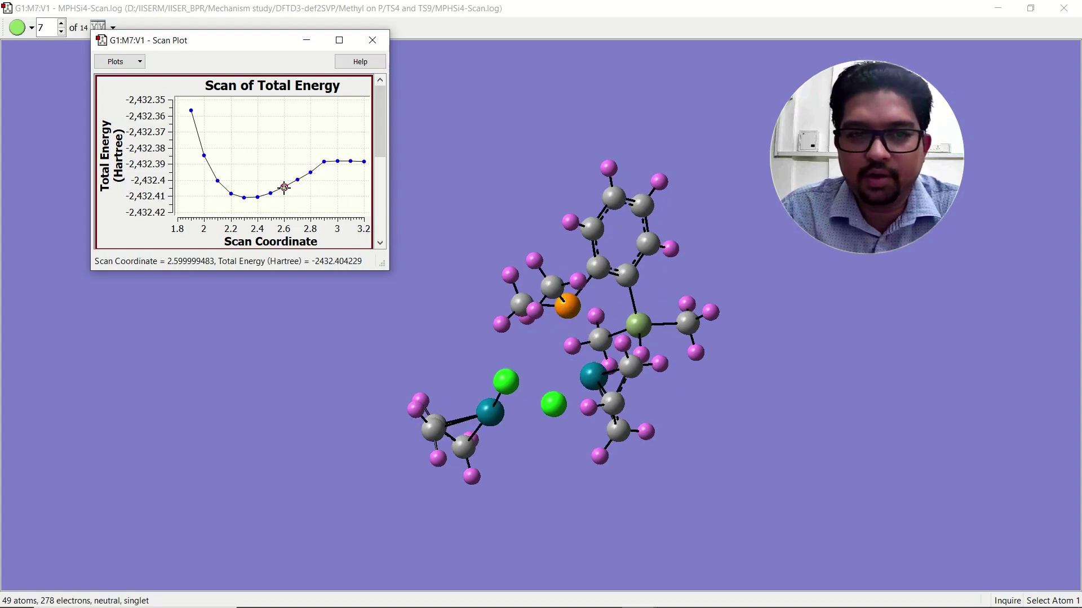
{"action": "left_click", "coordinate": [271, 194]}
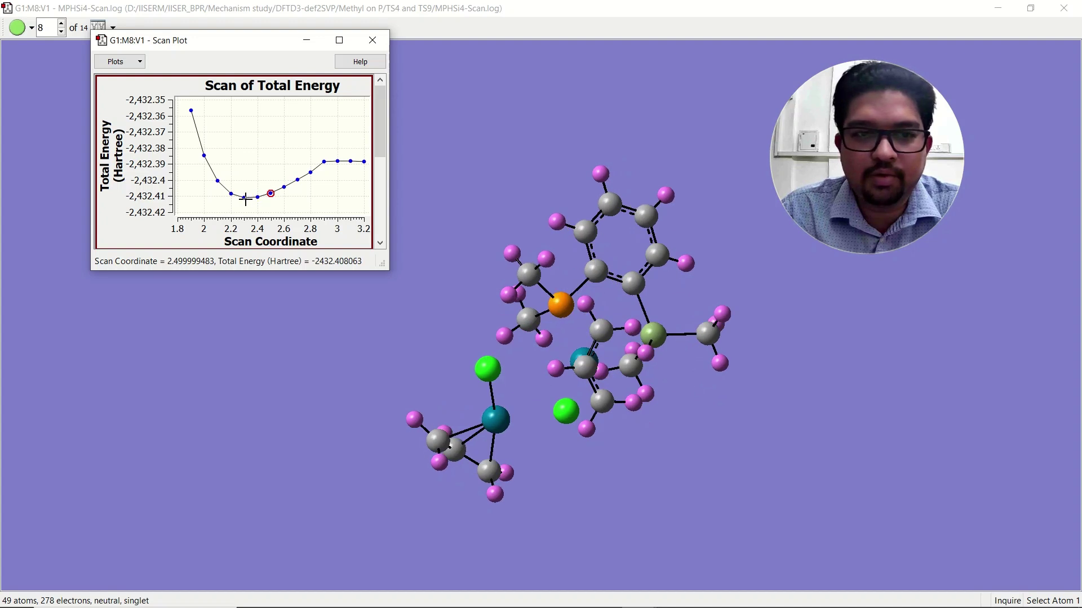
{"action": "left_click", "coordinate": [244, 198]}
{"action": "left_click_drag", "start_coordinate": [568, 363], "coordinate": [521, 327]}
{"action": "left_click_drag", "start_coordinate": [554, 418], "coordinate": [566, 440]}
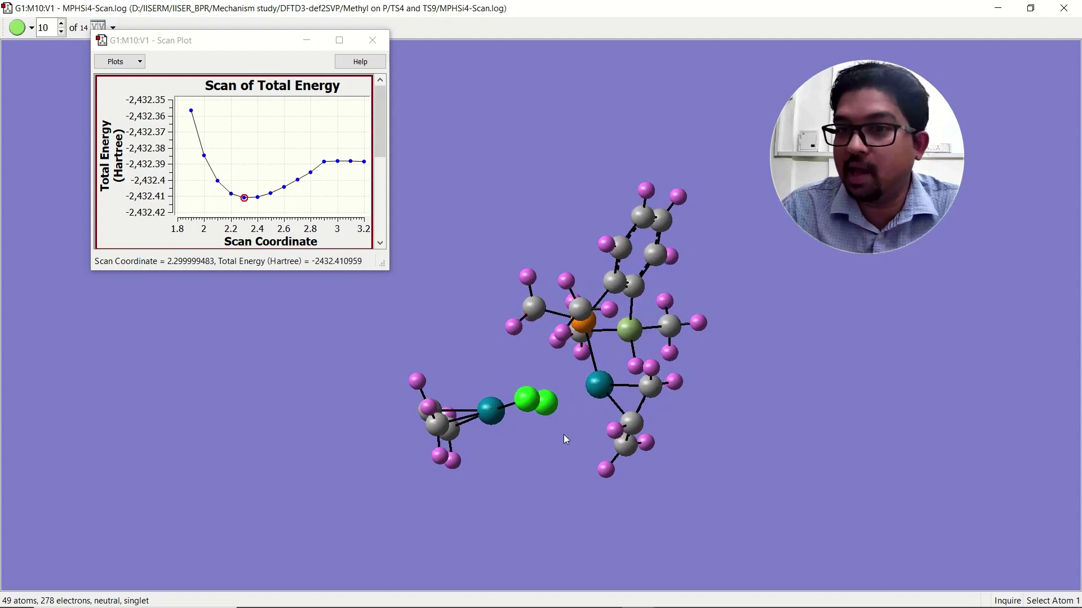
Step: Return to the scan point at coordinate 2.9 and view structure 4 from the angle that shows the P–Pd approach
{"action": "left_click", "coordinate": [324, 161]}
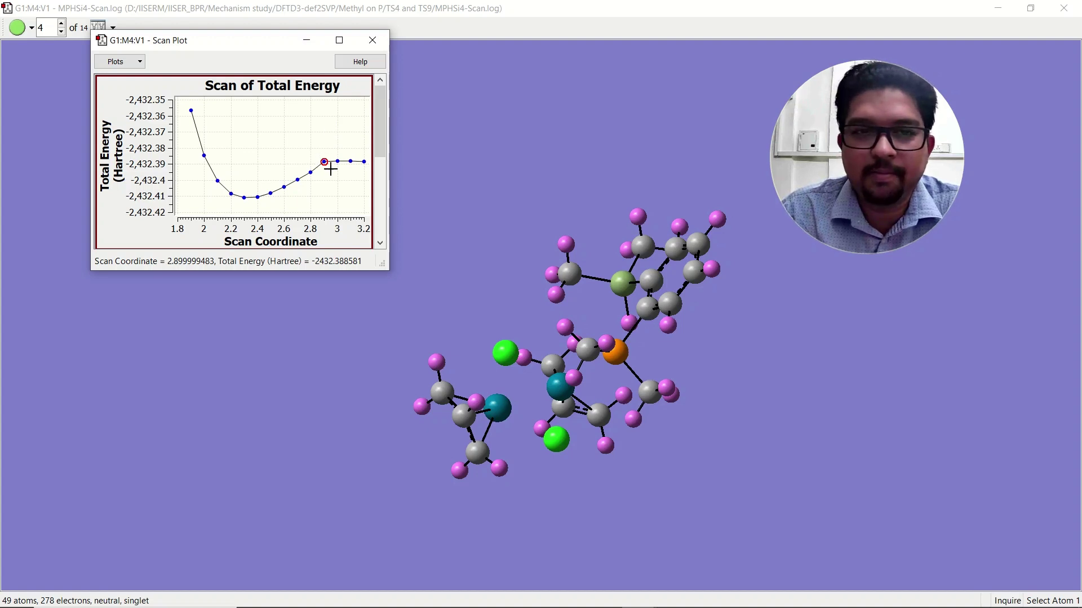
{"action": "left_click_drag", "start_coordinate": [571, 301], "coordinate": [541, 259]}
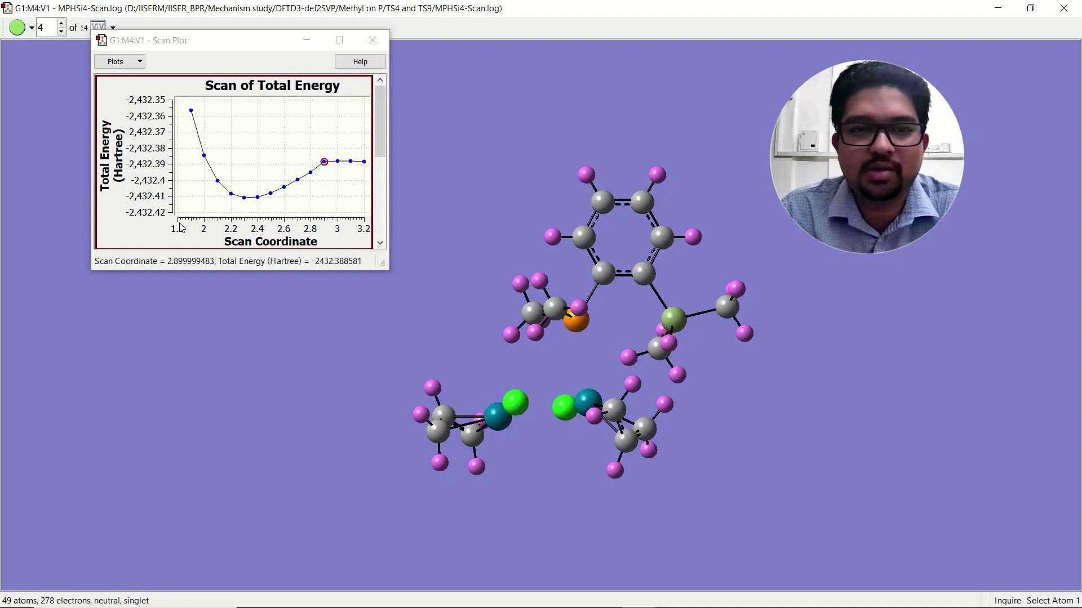
{"action": "left_click", "coordinate": [324, 162]}
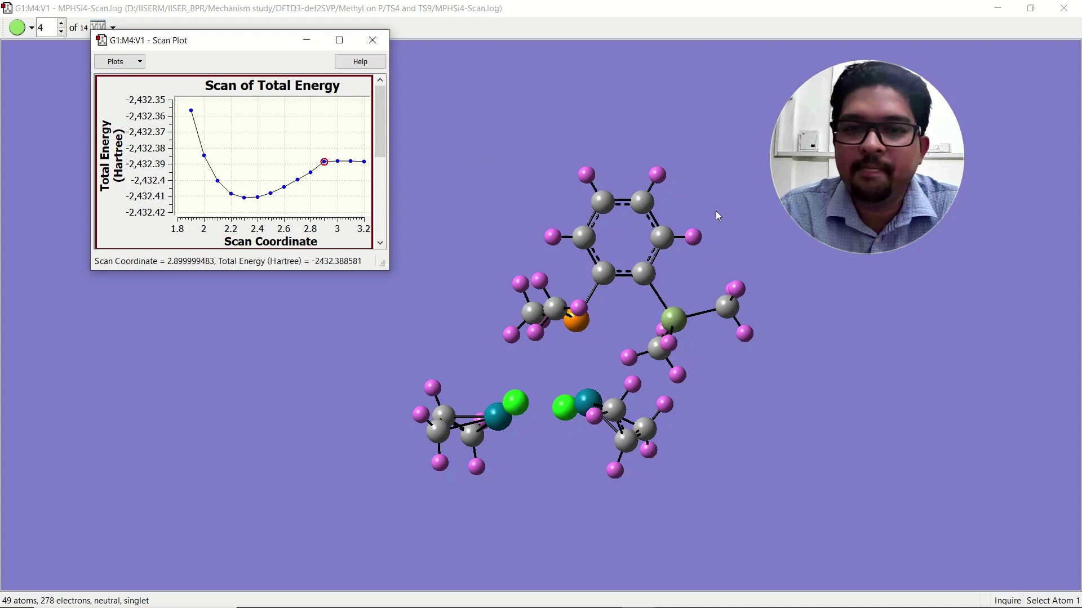
Step: Try to save scan structure 4 as the Gaussian input file MPHSi4-Scan.gjf, declining to overwrite the existing file
{"action": "right_click", "coordinate": [481, 110]}
{"action": "mouse_move", "coordinate": [512, 120]}
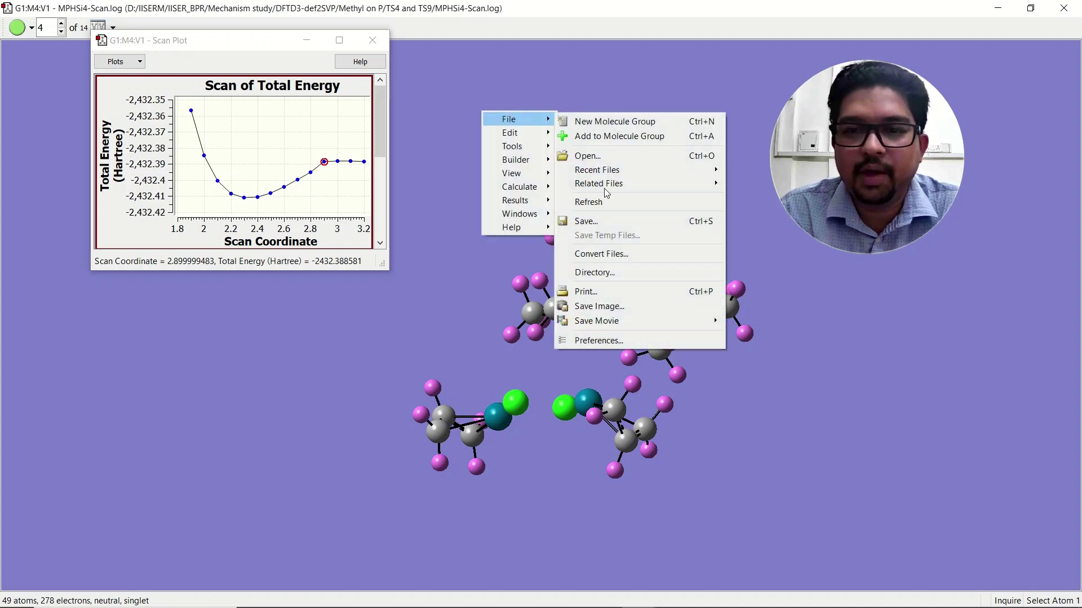
{"action": "left_click", "coordinate": [597, 221]}
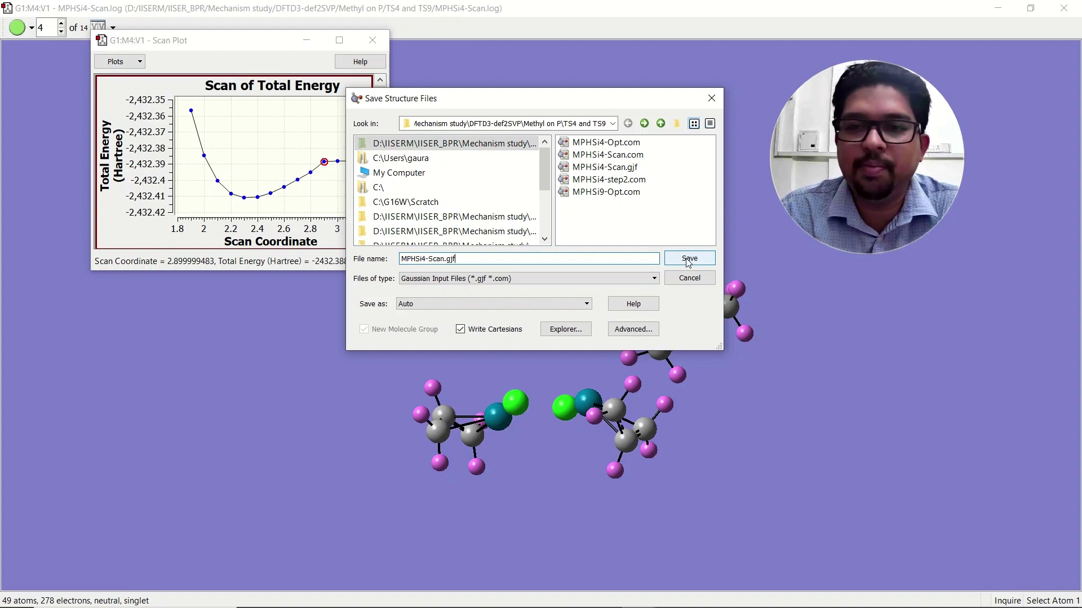
{"action": "left_click", "coordinate": [689, 260]}
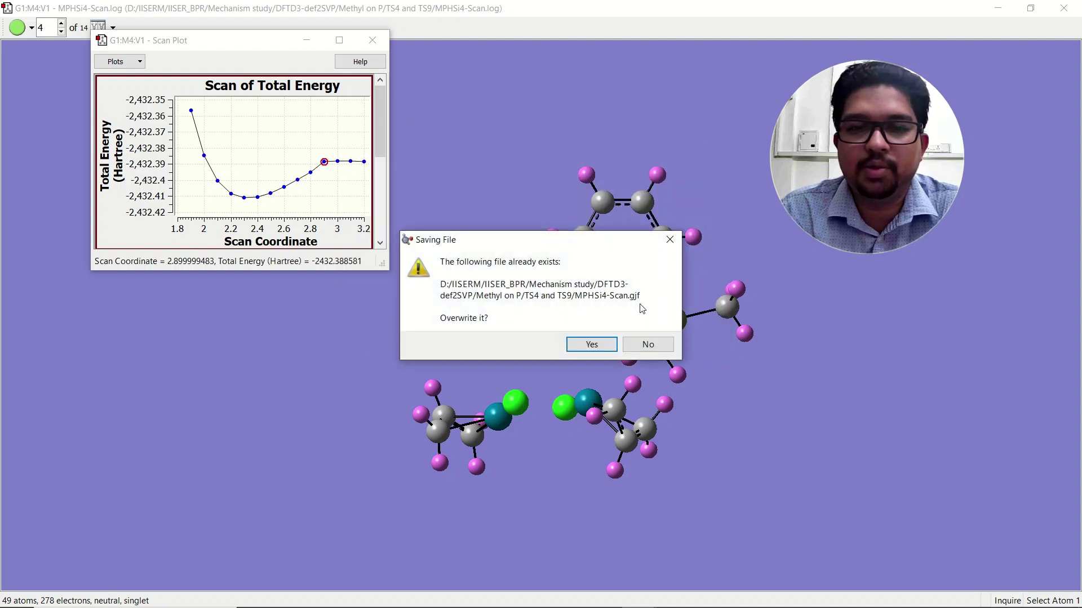
{"action": "left_click", "coordinate": [648, 345]}
Step: Close GaussView and open MPHSi4-Scan.gjf from the TS4 and TS9 folder in Notepad++
{"action": "left_click", "coordinate": [1073, 5]}
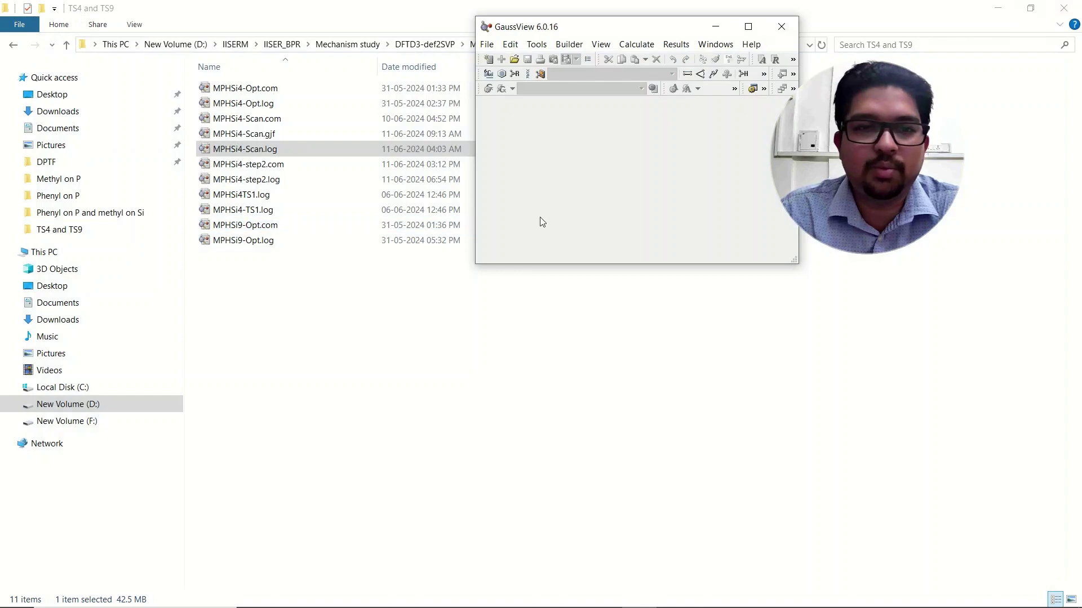
{"action": "left_click", "coordinate": [779, 25]}
{"action": "left_click", "coordinate": [244, 133]}
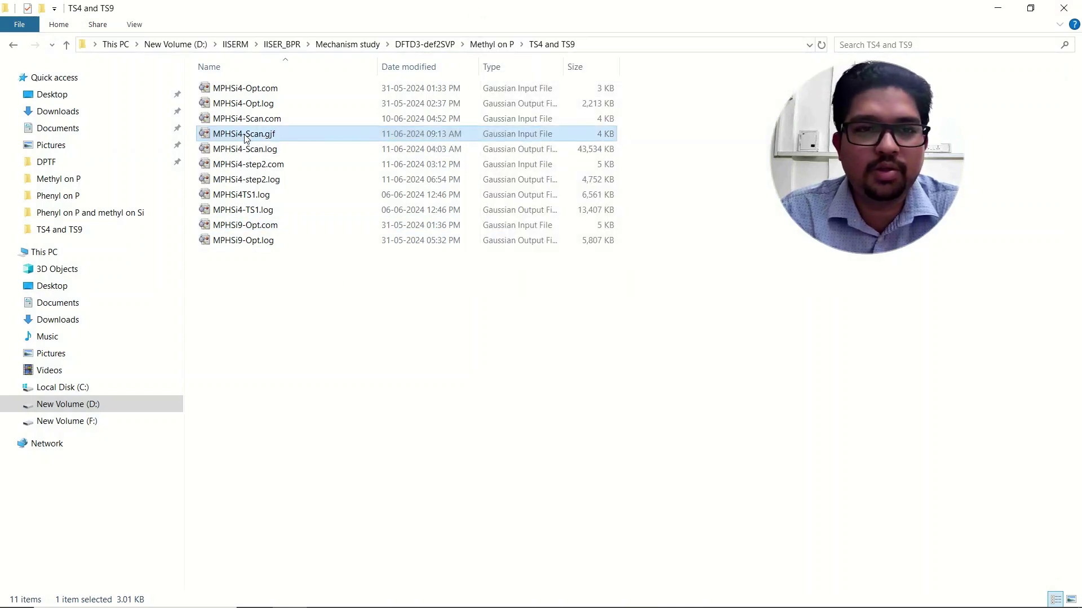
{"action": "right_click", "coordinate": [245, 135]}
{"action": "left_click", "coordinate": [304, 178]}
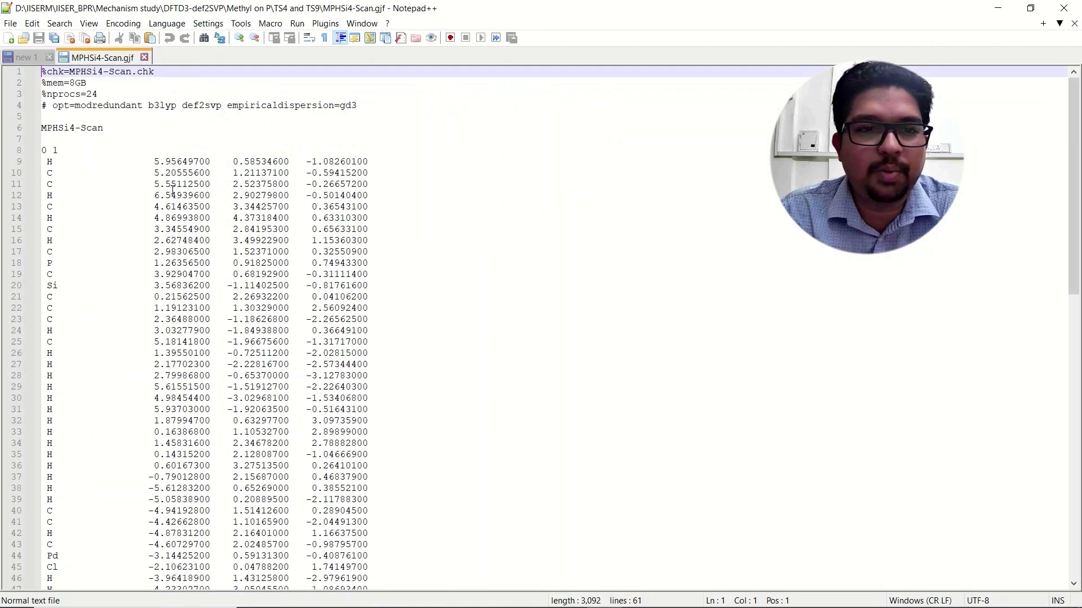
Step: Highlight the complete atom coordinate block on lines 9 to 57 of MPHSi4-Scan.gjf and review the input file
{"action": "left_click_drag", "start_coordinate": [43, 129], "coordinate": [380, 533]}
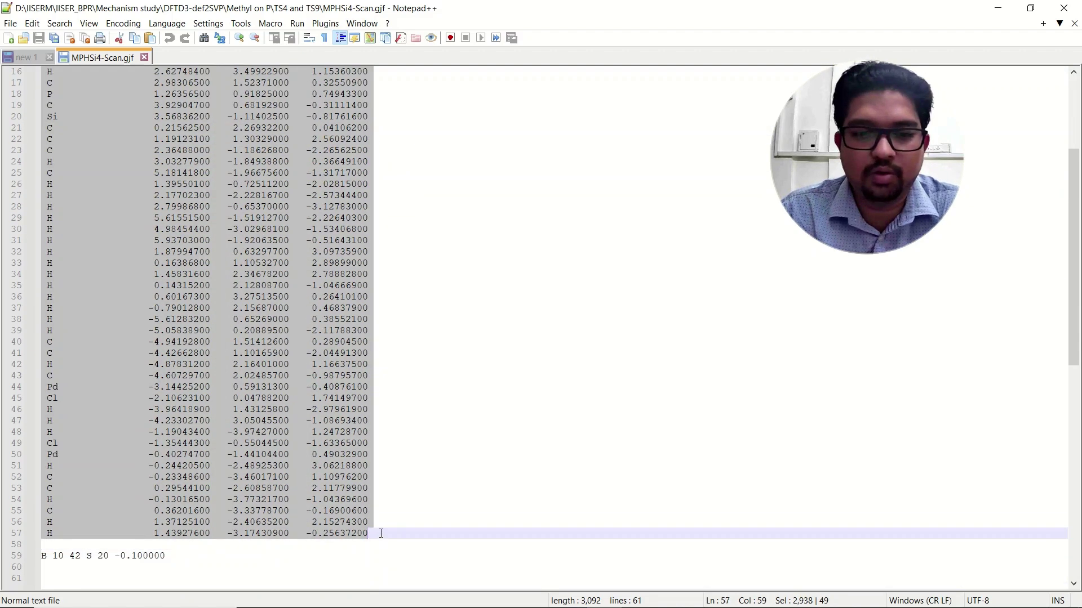
{"action": "scroll", "coordinate": [379, 450], "scroll_direction": "up", "scroll_amount": 2}
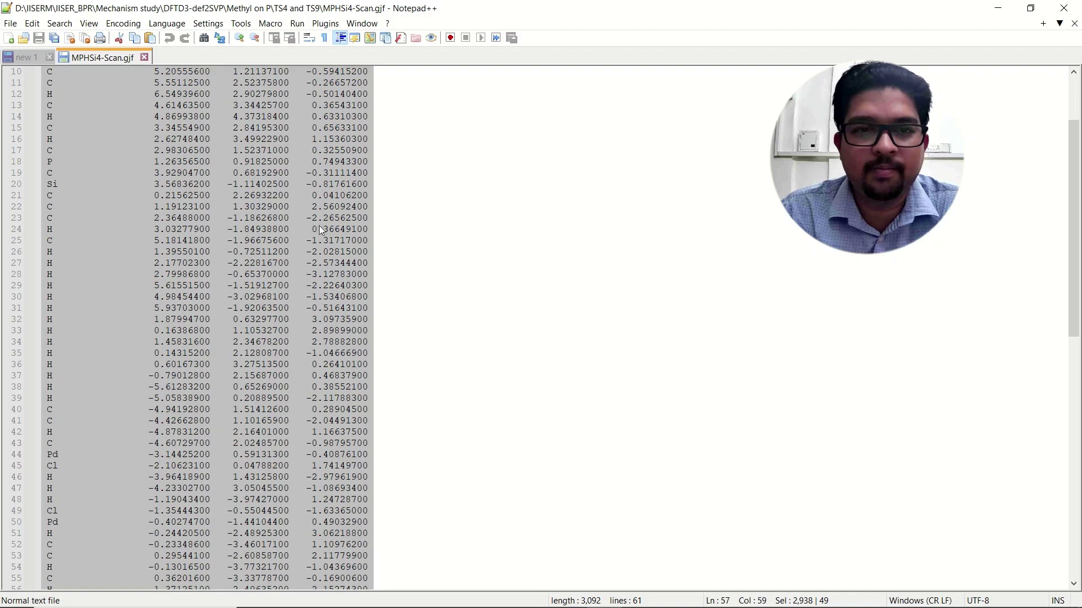
{"action": "scroll", "coordinate": [365, 239], "scroll_direction": "up", "scroll_amount": 3}
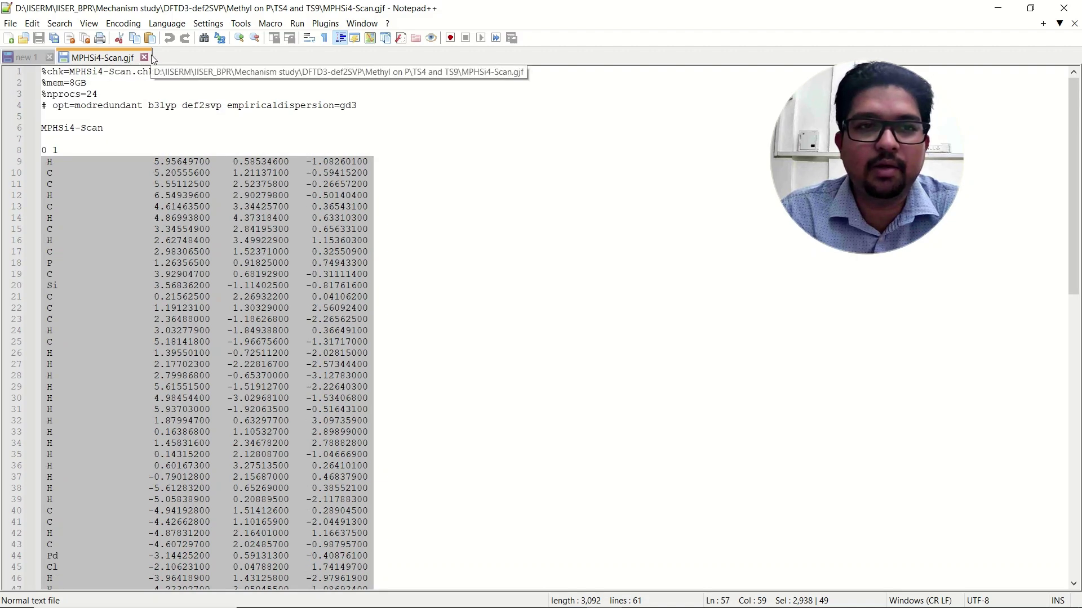
Step: Switch to File Explorer, go up to the Methyl on P folder and open MPHSi4-TS1.com in Notepad++
{"action": "left_click", "coordinate": [998, 8]}
{"action": "left_click", "coordinate": [274, 322]}
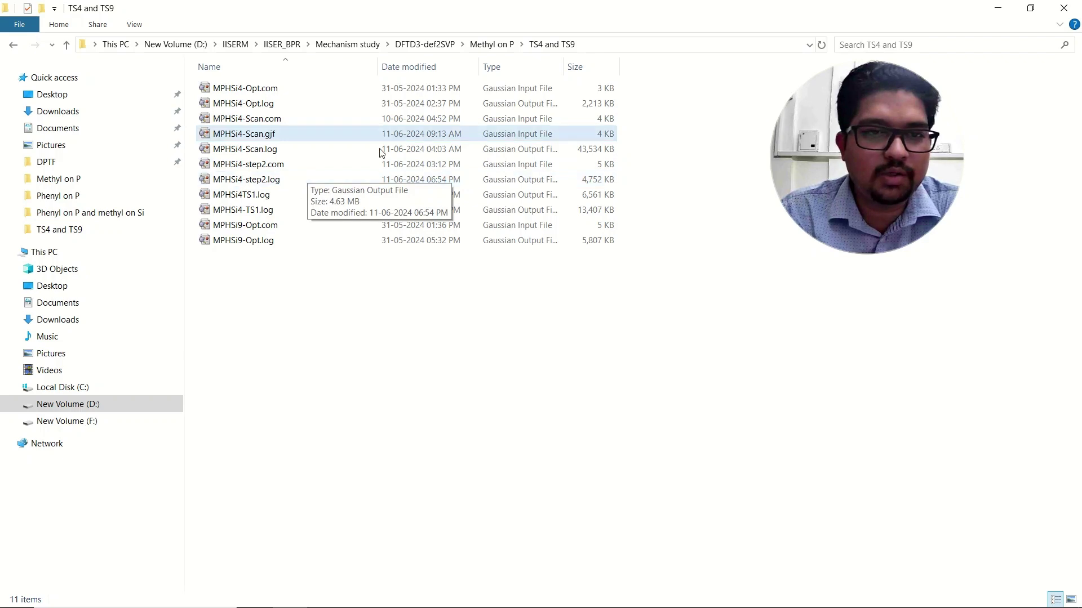
{"action": "left_click", "coordinate": [492, 45]}
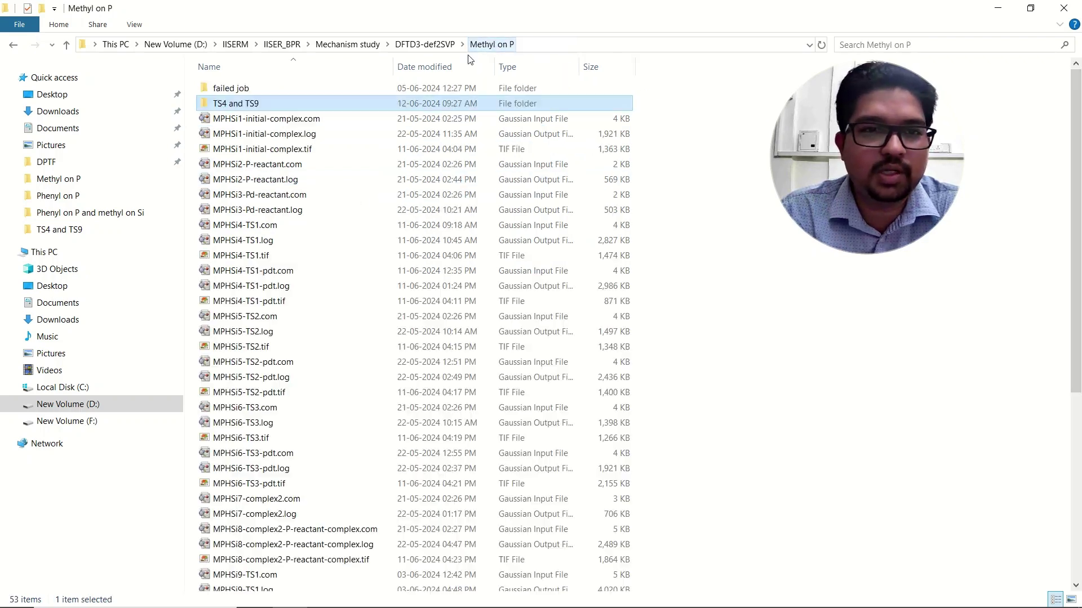
{"action": "left_click", "coordinate": [259, 231]}
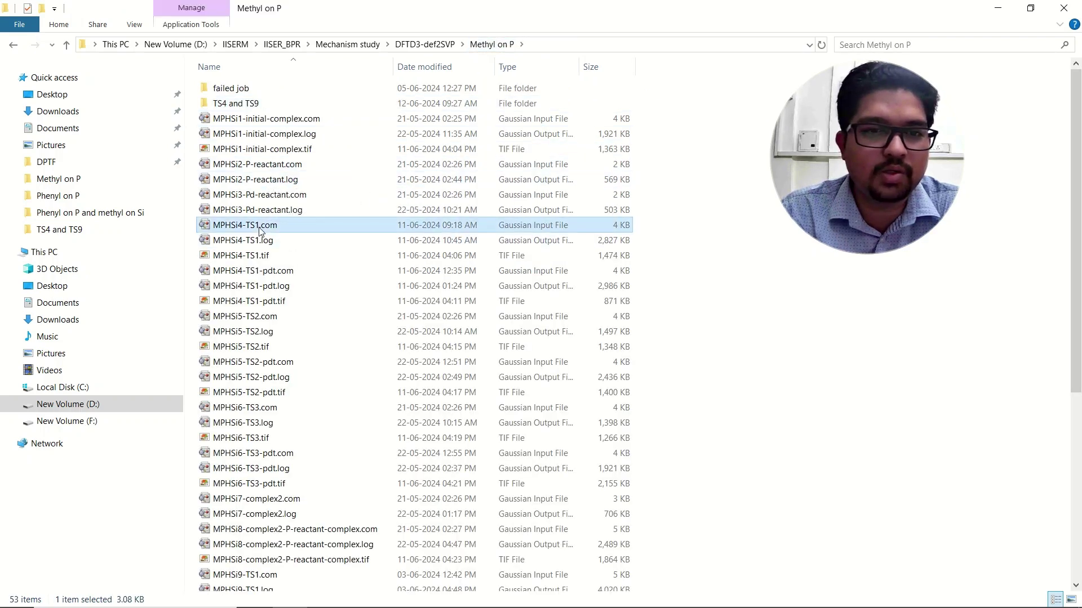
{"action": "right_click", "coordinate": [253, 223]}
{"action": "left_click", "coordinate": [312, 271]}
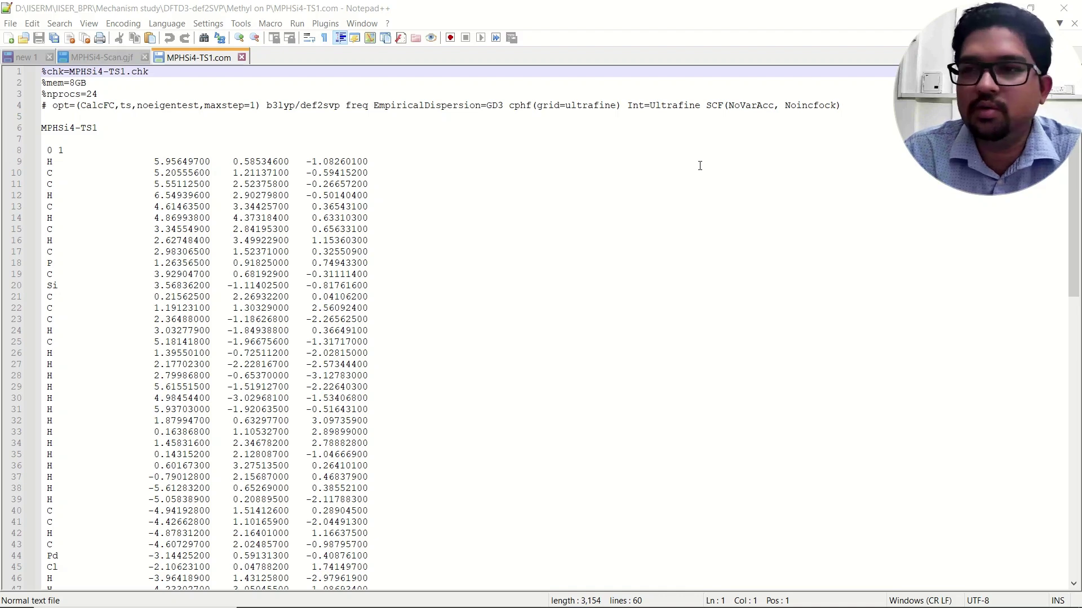
Step: Close MPHSi4-TS1.com and exit Notepad++ to return to the Methyl on P folder
{"action": "left_click", "coordinate": [242, 56]}
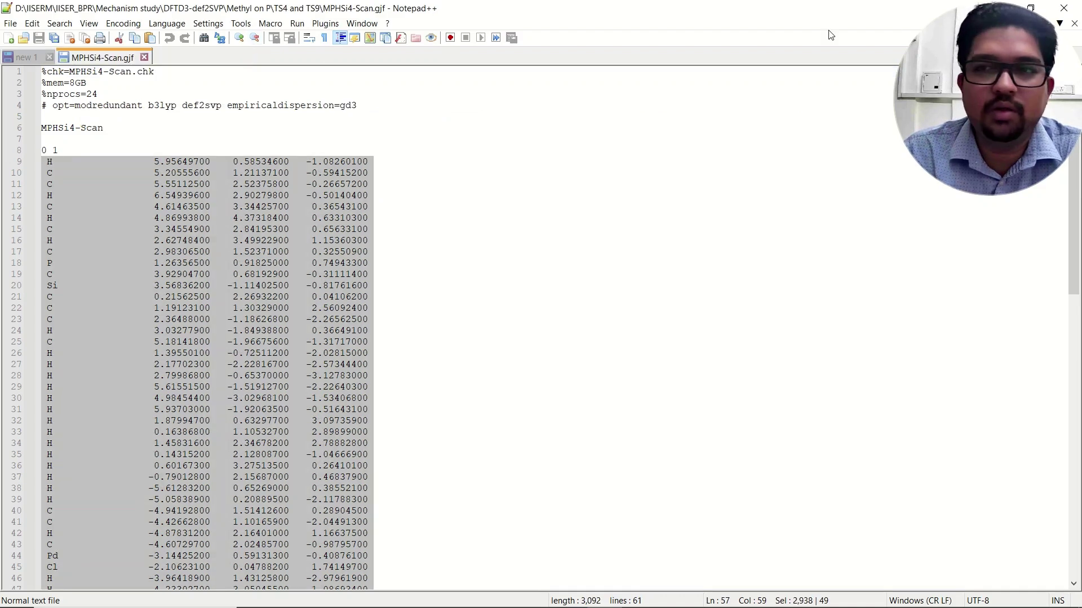
{"action": "left_click", "coordinate": [1074, 23]}
{"action": "left_click", "coordinate": [1064, 7]}
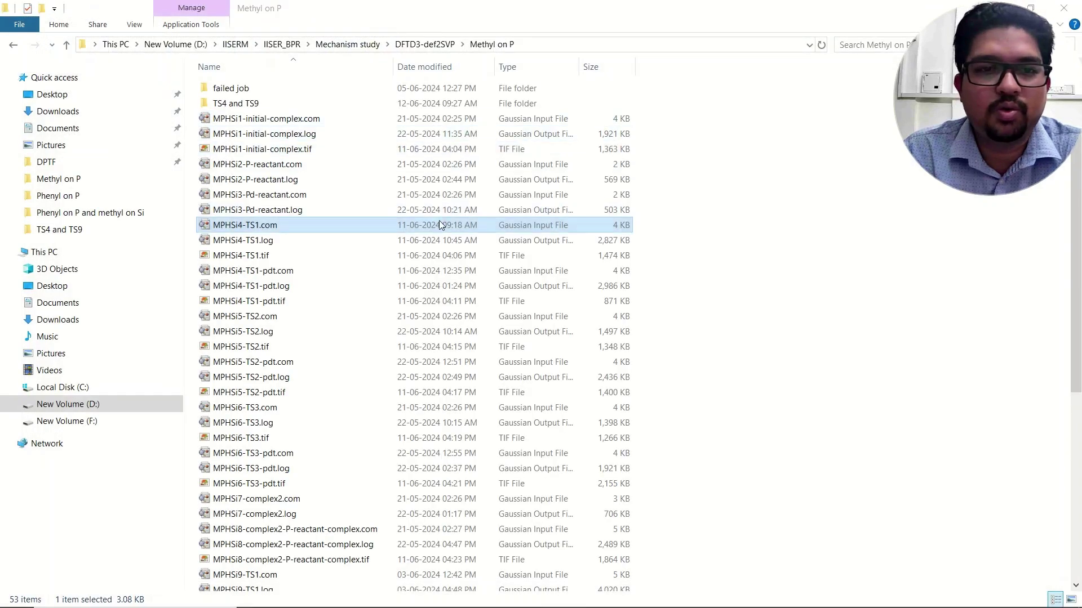
Step: Open MPHSi4-TS1.log in GaussView, maximize its structure window and orient the molecule with the aromatic ring upward
{"action": "double_click", "coordinate": [258, 242]}
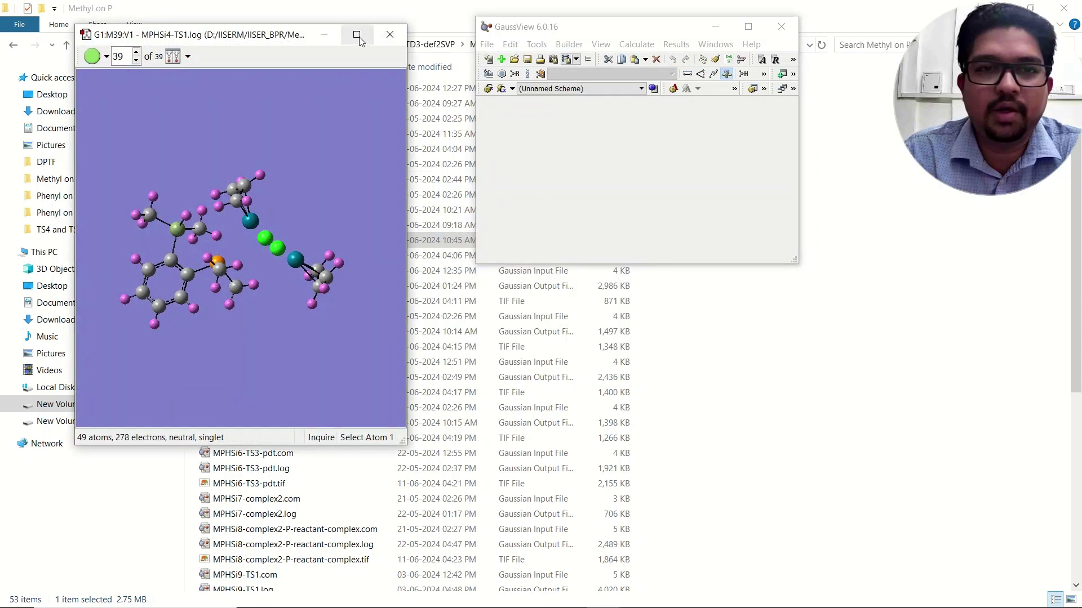
{"action": "left_click", "coordinate": [357, 29]}
{"action": "left_click_drag", "start_coordinate": [481, 235], "coordinate": [521, 266]}
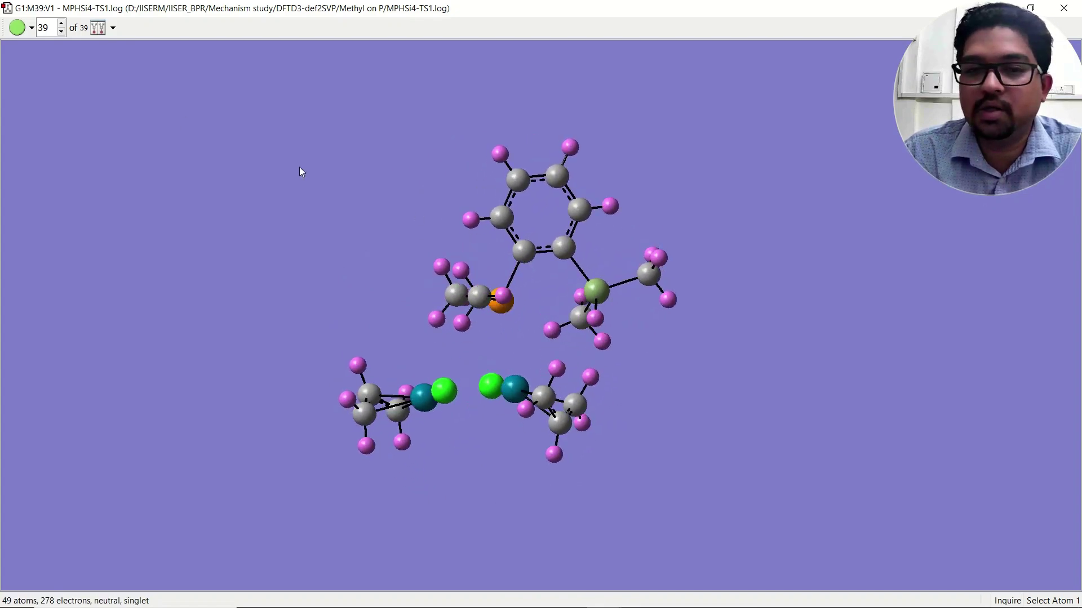
Step: Display the vibrations of MPHSi4-TS1.log and animate mode 1, examining the P–Pd motion from another angle
{"action": "right_click", "coordinate": [186, 120]}
{"action": "mouse_move", "coordinate": [219, 206]}
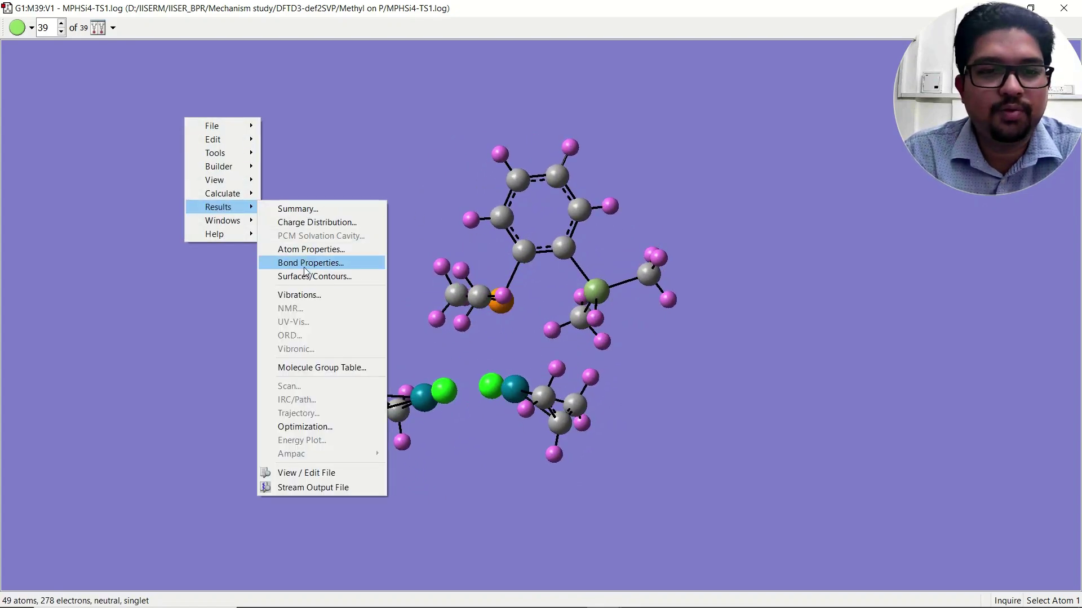
{"action": "left_click", "coordinate": [301, 297]}
{"action": "left_click_drag", "start_coordinate": [410, 186], "coordinate": [156, 145]}
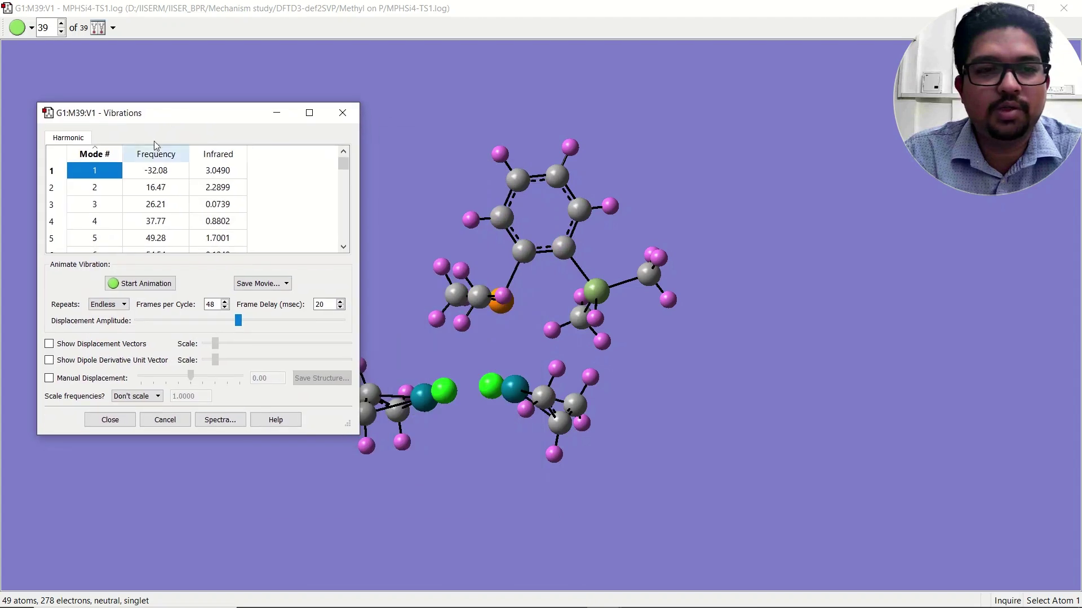
{"action": "left_click", "coordinate": [139, 285]}
{"action": "left_click", "coordinate": [640, 351]}
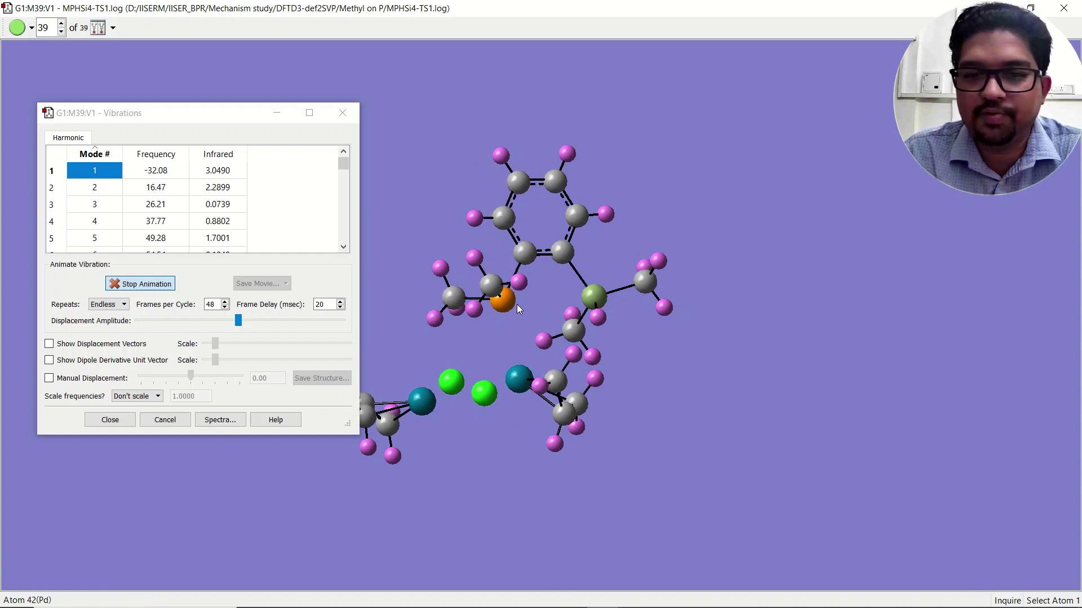
{"action": "left_click_drag", "start_coordinate": [547, 394], "coordinate": [605, 384]}
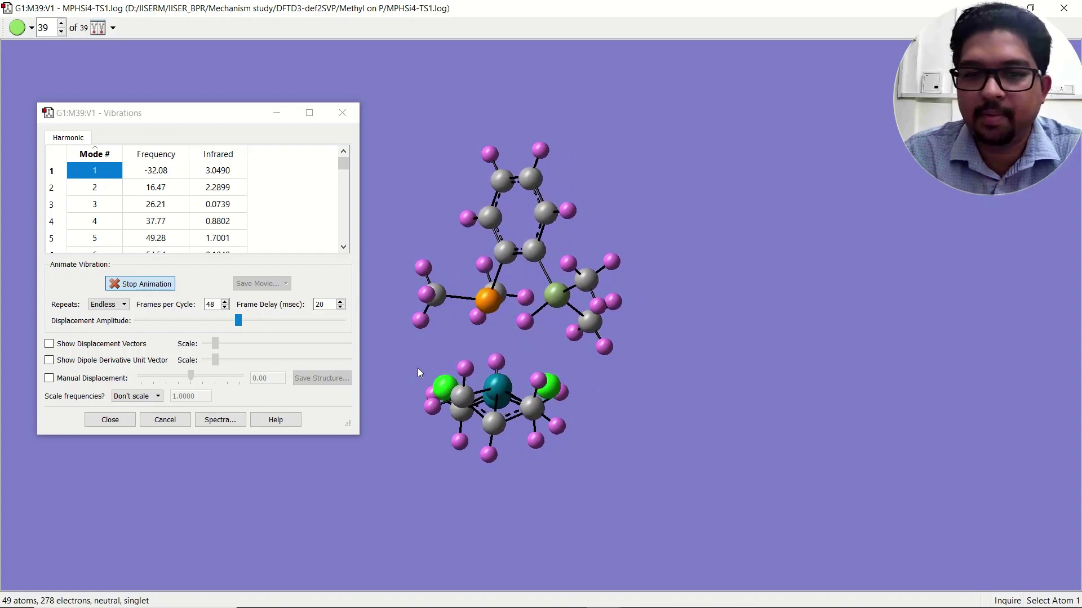
Step: View the mode 1 animation from another side, close the vibrations list, and restore and move aside the structure window
{"action": "left_click_drag", "start_coordinate": [420, 348], "coordinate": [494, 349]}
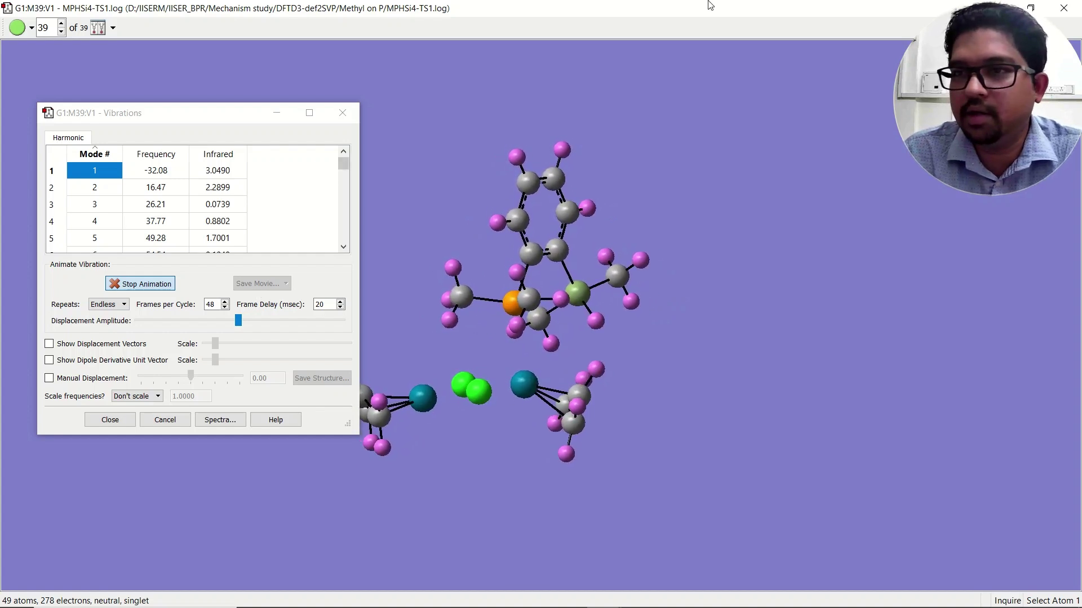
{"action": "left_click", "coordinate": [342, 113]}
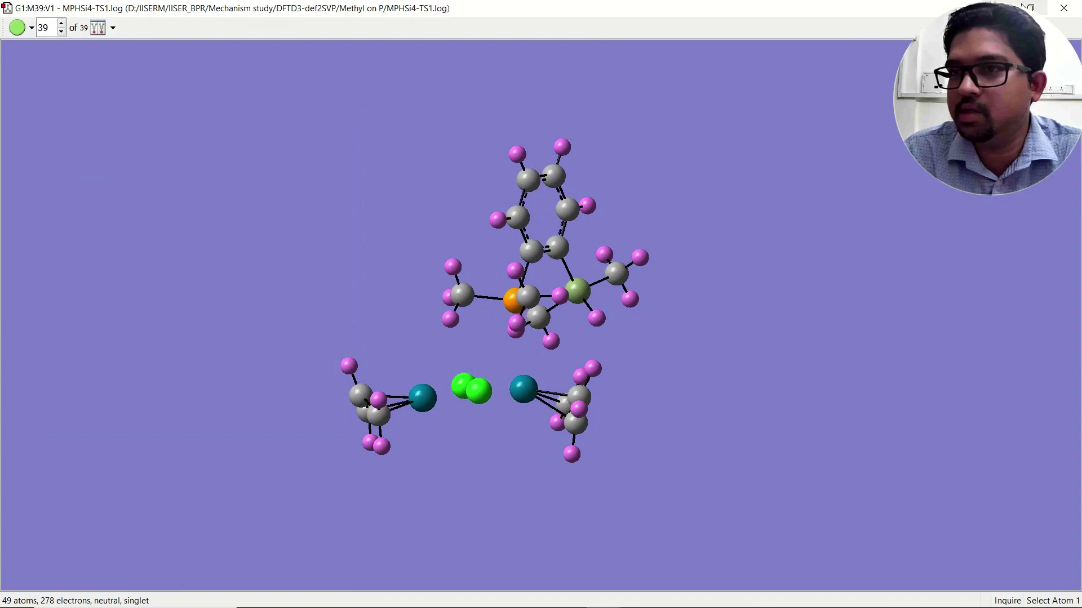
{"action": "left_click", "coordinate": [1031, 8]}
{"action": "left_click_drag", "start_coordinate": [234, 42], "coordinate": [623, 83]}
Step: Open MPHSi4-TS1.log from the TS4 and TS9 folder and place its structure window beside the existing one
{"action": "double_click", "coordinate": [260, 106]}
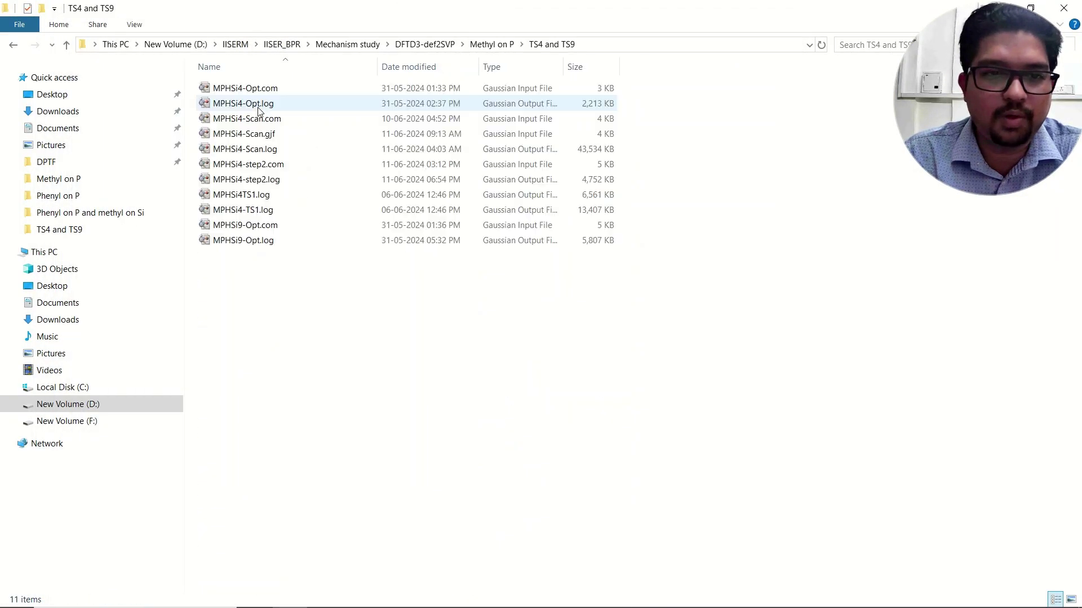
{"action": "double_click", "coordinate": [268, 213]}
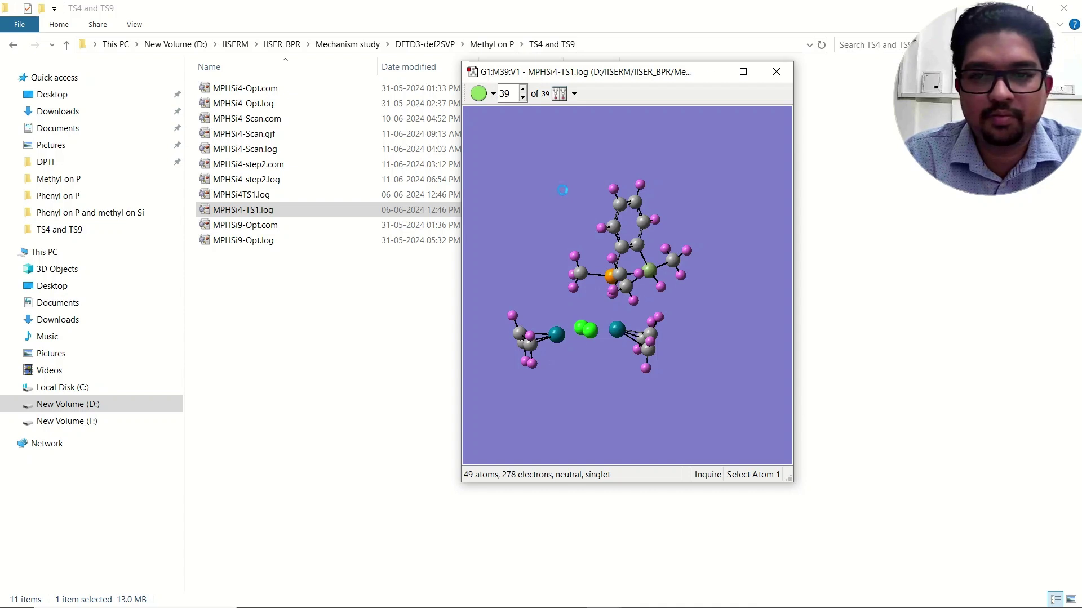
{"action": "left_click_drag", "start_coordinate": [643, 100], "coordinate": [185, 95]}
Step: Display the vibrations of the TS4 and TS9 output, animate mode 1 while viewing it from another angle, and close the list
{"action": "left_click_drag", "start_coordinate": [282, 237], "coordinate": [299, 220]}
{"action": "right_click", "coordinate": [145, 170]}
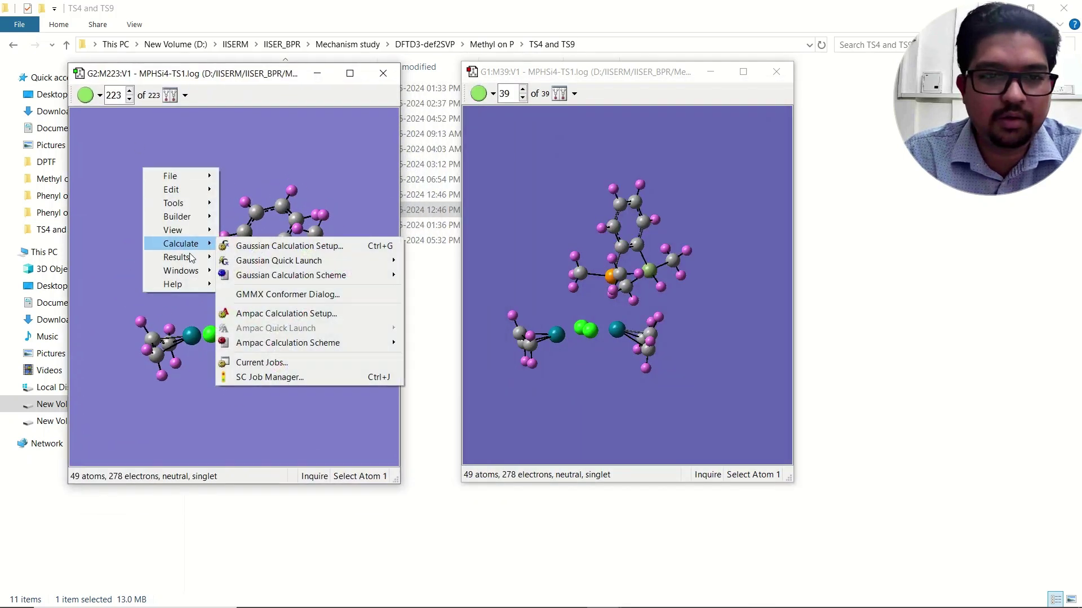
{"action": "mouse_move", "coordinate": [180, 257]}
{"action": "left_click", "coordinate": [252, 345]}
{"action": "left_click_drag", "start_coordinate": [424, 197], "coordinate": [537, 152]}
{"action": "left_click", "coordinate": [492, 316]}
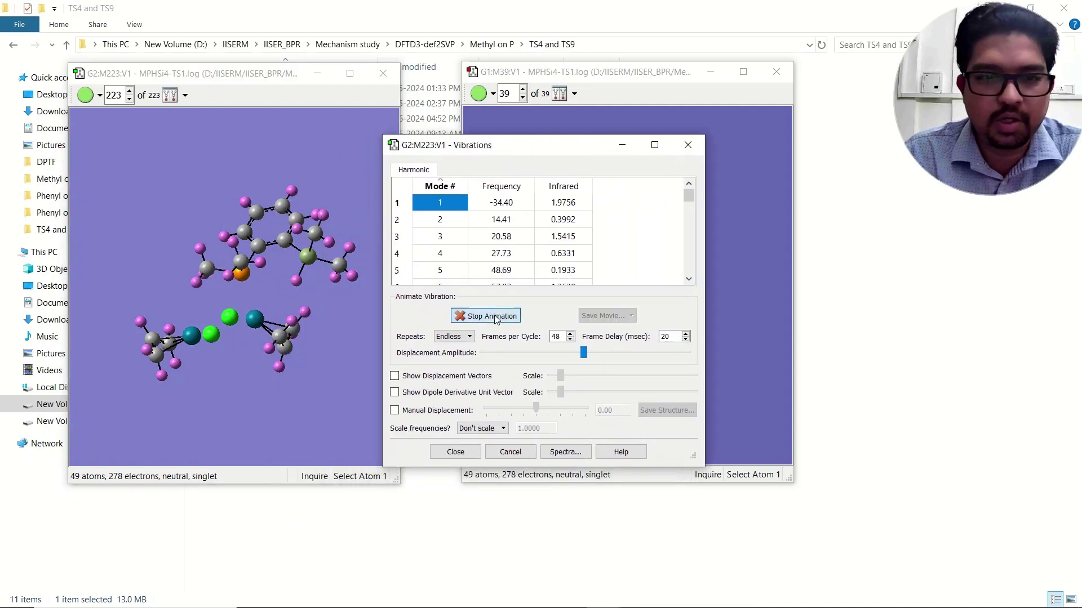
{"action": "mouse_move", "coordinate": [320, 333]}
{"action": "left_mouse_down"}
{"action": "mouse_move", "coordinate": [280, 340]}
{"action": "mouse_move", "coordinate": [337, 329]}
{"action": "mouse_move", "coordinate": [264, 337]}
{"action": "mouse_move", "coordinate": [338, 324]}
{"action": "left_mouse_up"}
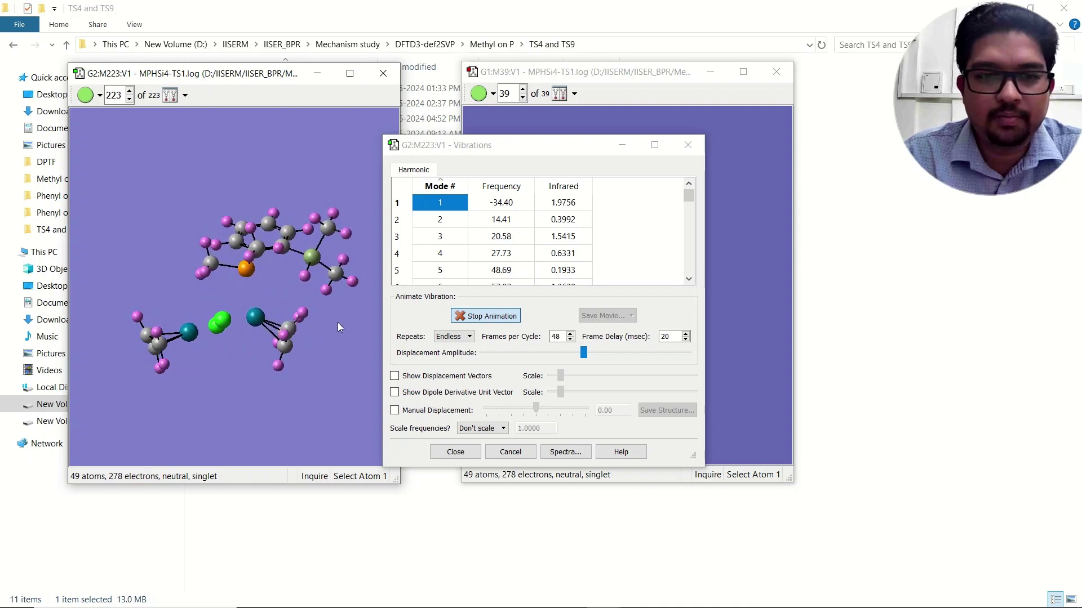
{"action": "left_click", "coordinate": [686, 146]}
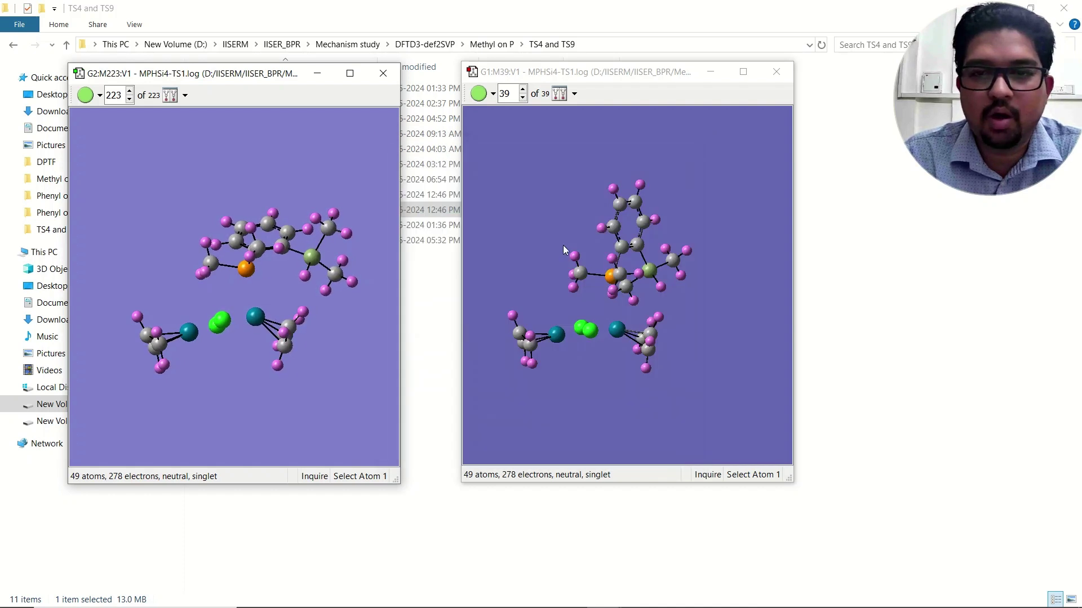
Step: Animate mode 1 of the Methyl on P output again for comparison, examine the motion and stop the animation
{"action": "left_click_drag", "start_coordinate": [623, 296], "coordinate": [707, 298]}
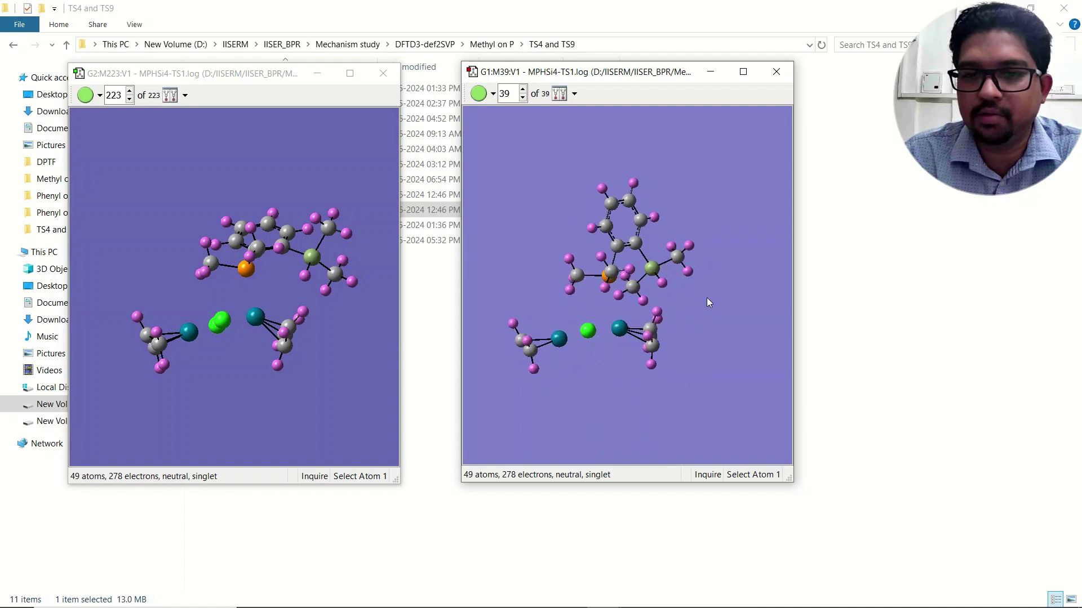
{"action": "right_click", "coordinate": [701, 186]}
{"action": "mouse_move", "coordinate": [749, 274]}
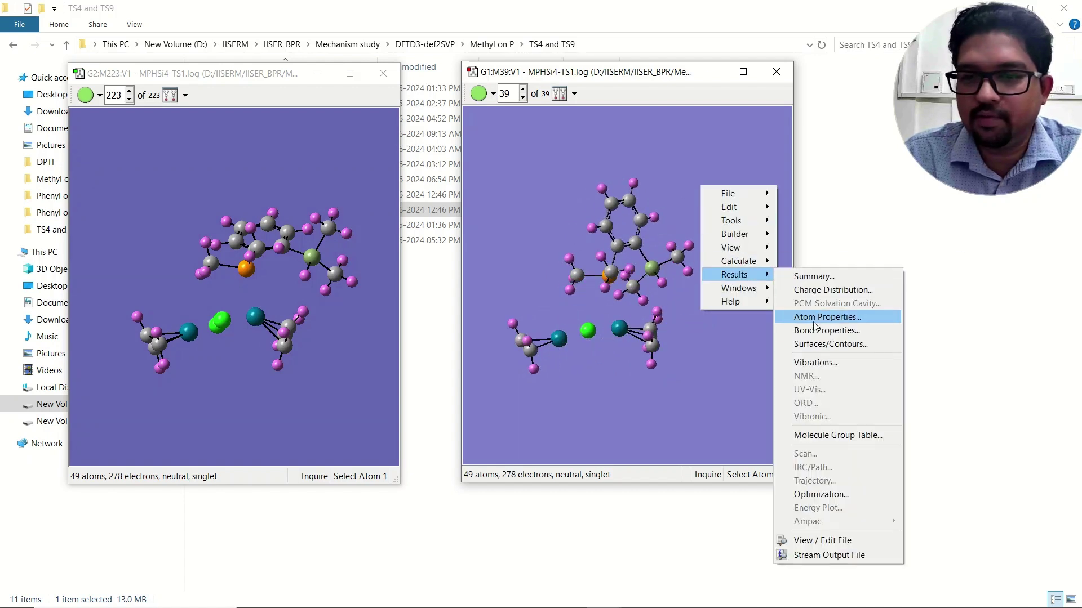
{"action": "left_click", "coordinate": [821, 361]}
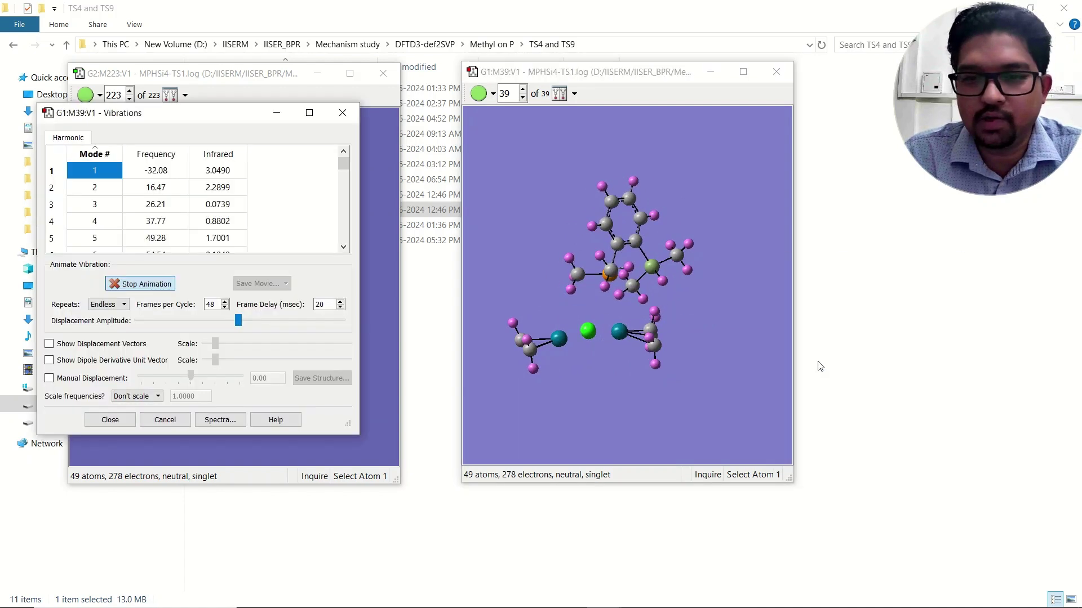
{"action": "left_click", "coordinate": [636, 299]}
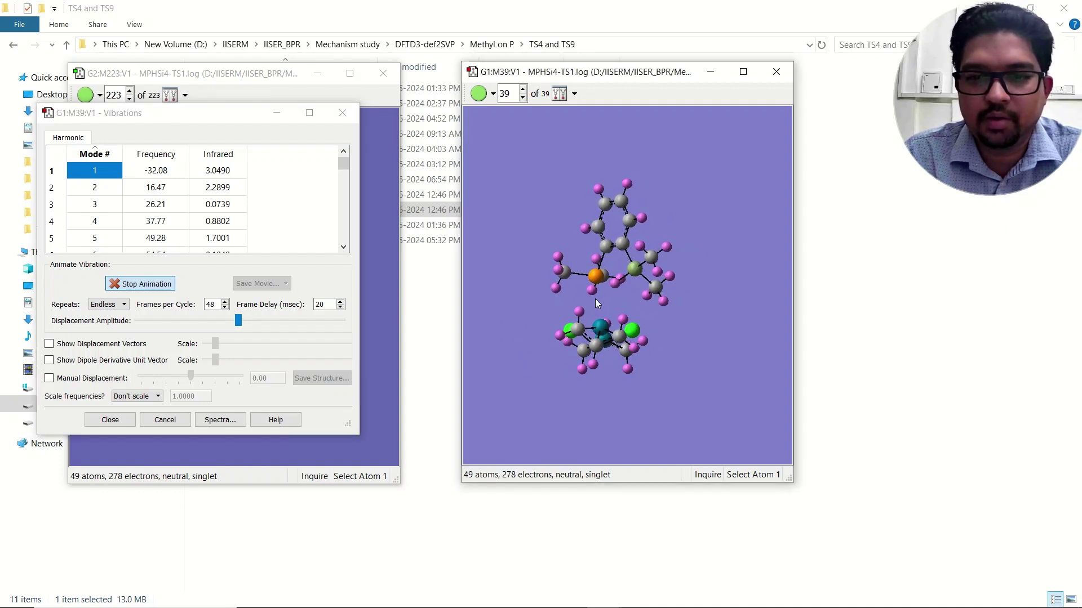
{"action": "left_click", "coordinate": [141, 284]}
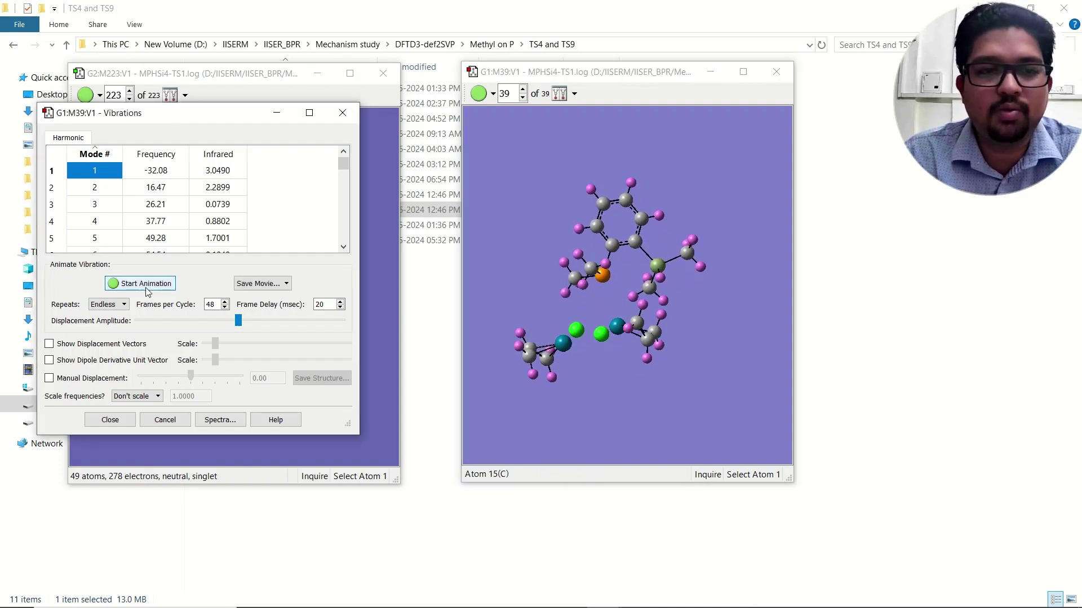
Step: Close the vibrations list and structure window of the Methyl on P output, and move the remaining structure window clear of the file list
{"action": "left_click", "coordinate": [343, 114]}
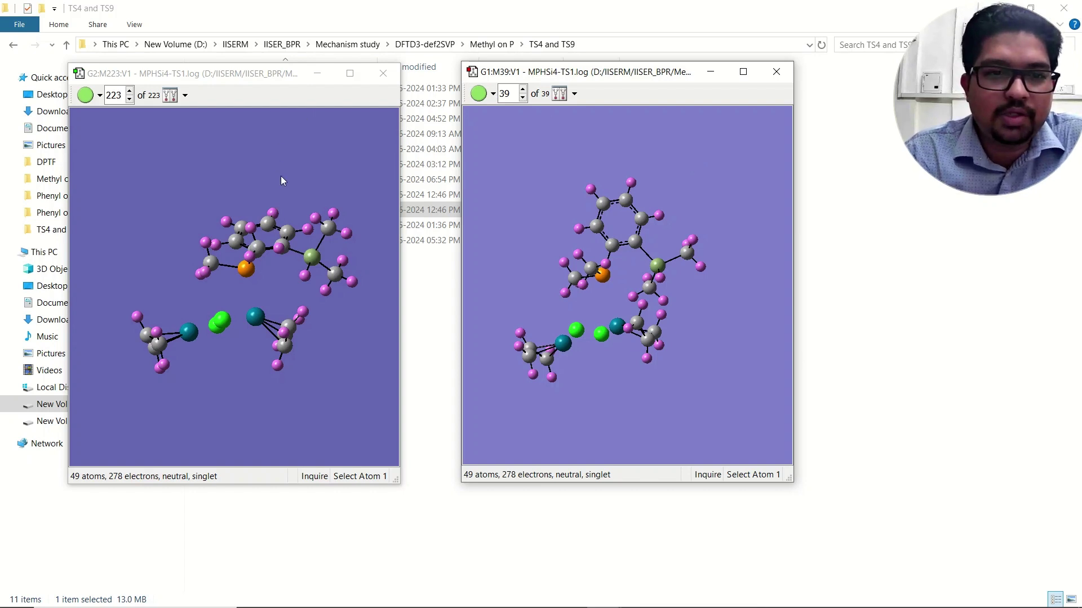
{"action": "left_click", "coordinate": [777, 72]}
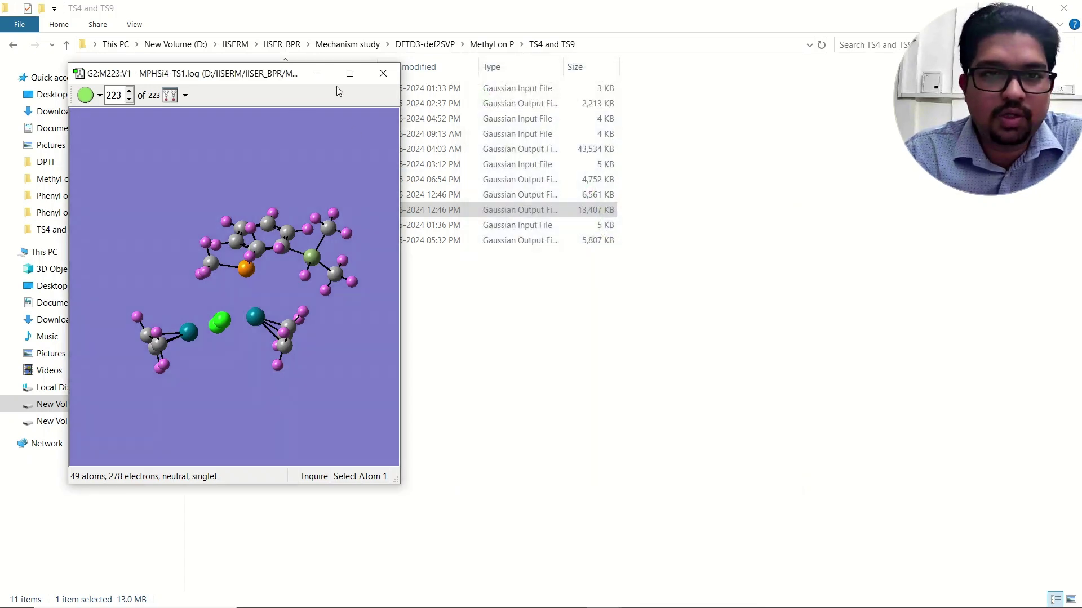
{"action": "left_click_drag", "start_coordinate": [272, 79], "coordinate": [506, 80]}
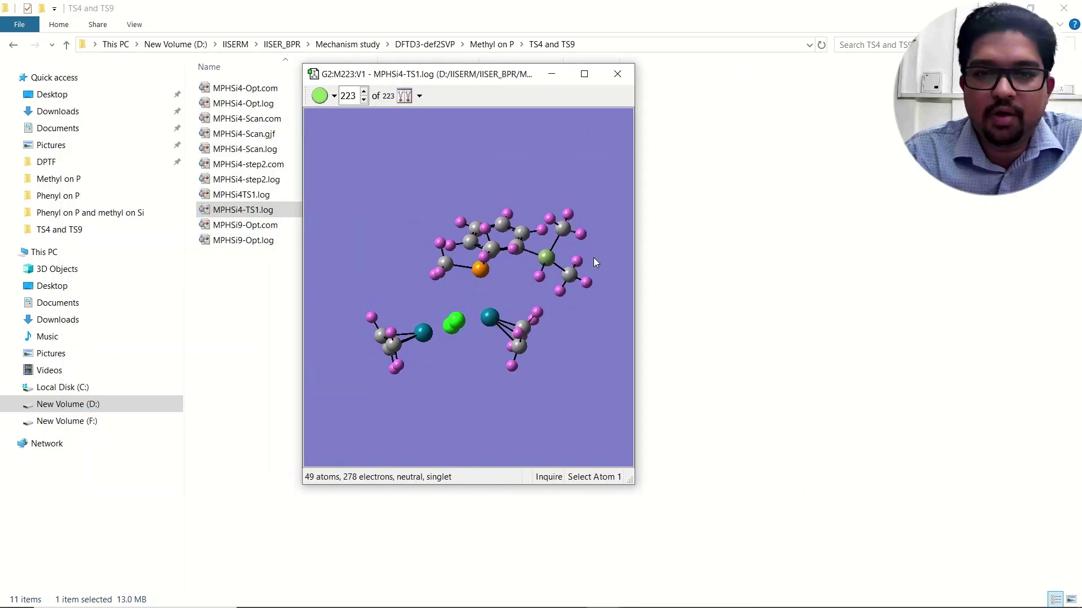
Step: Reopen the vibrations of the remaining MPHSi4-TS1.log, set the list beside the structure and animate mode 1
{"action": "right_click", "coordinate": [462, 164]}
{"action": "mouse_move", "coordinate": [499, 254]}
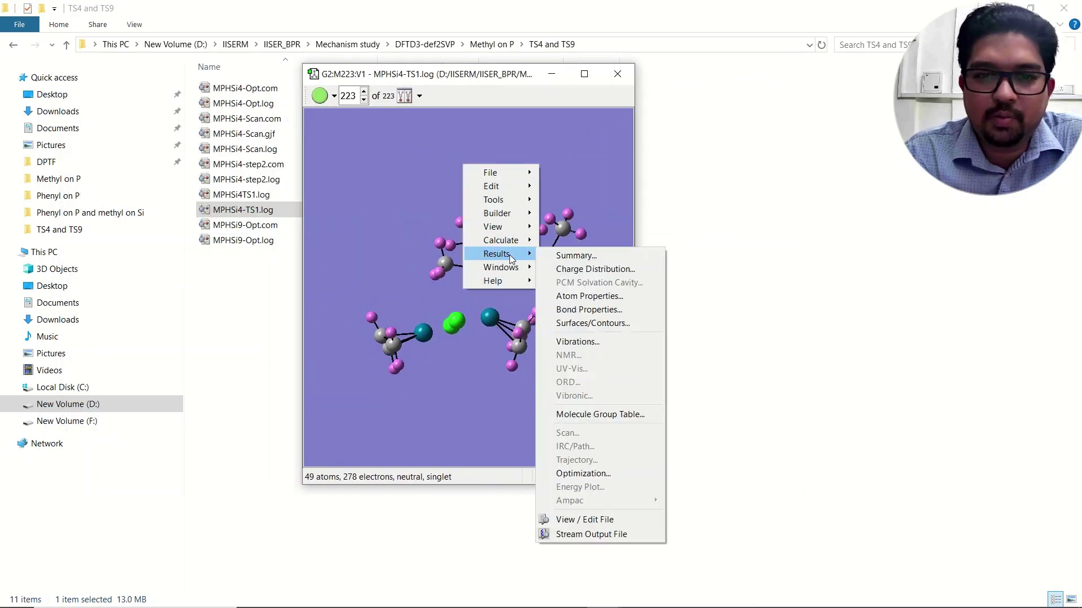
{"action": "left_click", "coordinate": [580, 339]}
{"action": "left_click_drag", "start_coordinate": [507, 145], "coordinate": [905, 147]}
{"action": "left_click", "coordinate": [896, 317]}
{"action": "left_click", "coordinate": [896, 318]}
{"action": "mouse_move", "coordinate": [539, 336]}
{"action": "left_mouse_down"}
{"action": "mouse_move", "coordinate": [483, 340]}
{"action": "mouse_move", "coordinate": [534, 333]}
{"action": "left_mouse_up"}
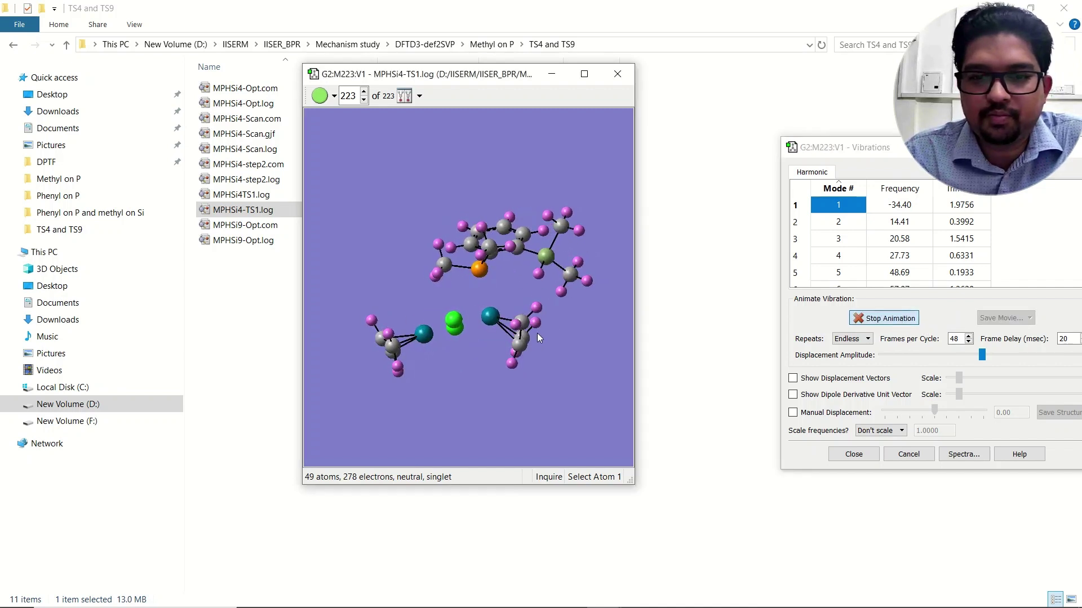
Step: Stop the animation, enable manual displacement for mode 1 and set the displacement to 1.00
{"action": "left_click", "coordinate": [884, 318]}
{"action": "left_click", "coordinate": [821, 415]}
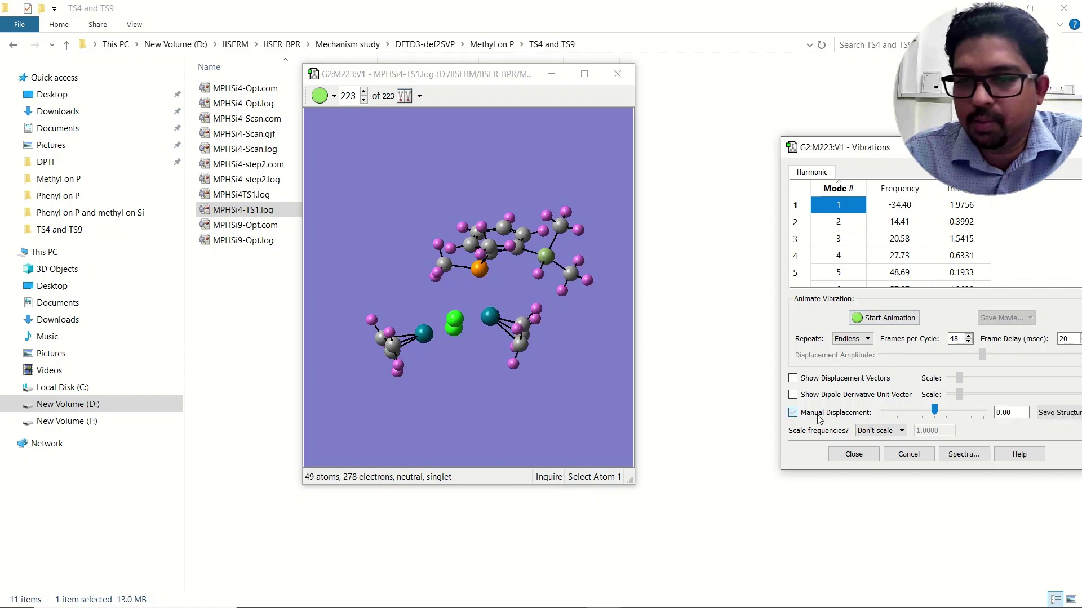
{"action": "left_click_drag", "start_coordinate": [861, 151], "coordinate": [728, 98]}
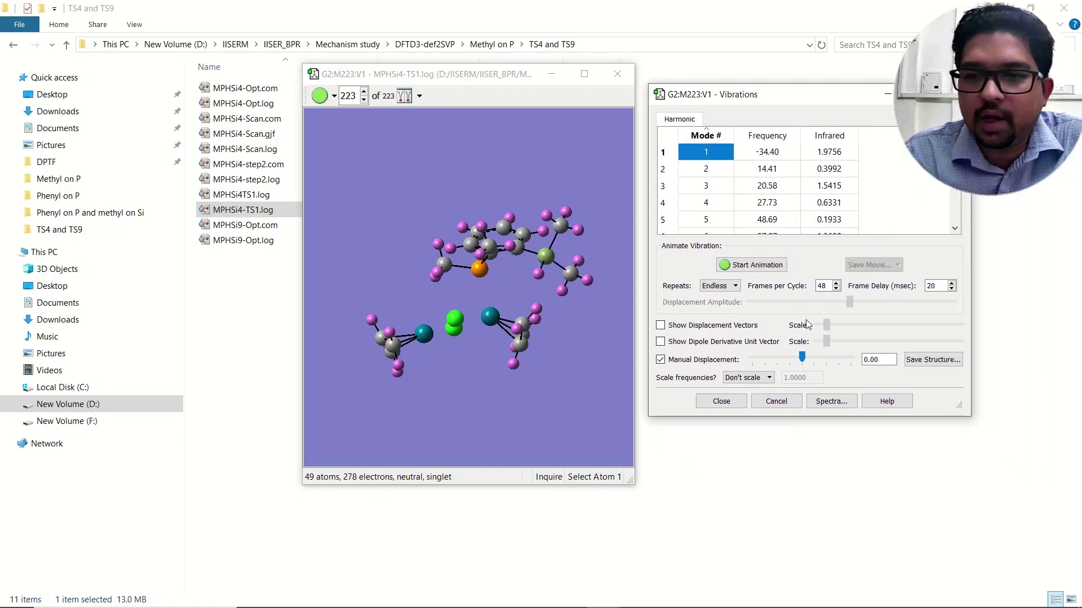
{"action": "left_click_drag", "start_coordinate": [802, 357], "coordinate": [860, 363]}
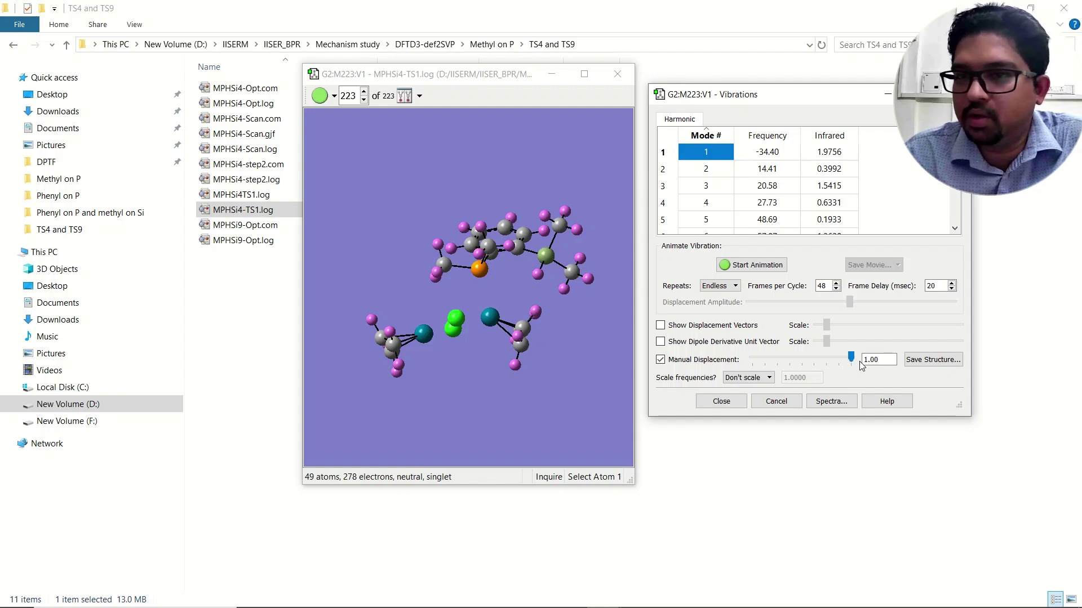
Step: Measure the distance between the phosphorus atom P10 and the palladium atom Pd42 in the displaced structure
{"action": "mouse_move", "coordinate": [563, 329]}
{"action": "left_mouse_down"}
{"action": "mouse_move", "coordinate": [576, 330]}
{"action": "mouse_move", "coordinate": [531, 335]}
{"action": "mouse_move", "coordinate": [589, 338]}
{"action": "mouse_move", "coordinate": [574, 337]}
{"action": "left_mouse_up"}
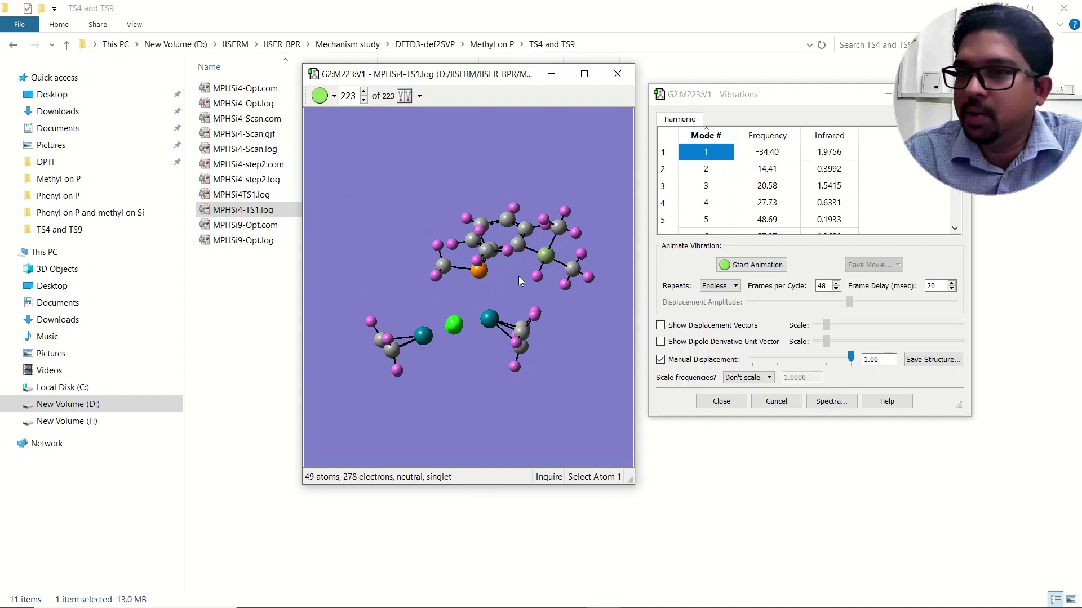
{"action": "left_click_drag", "start_coordinate": [506, 283], "coordinate": [499, 278]}
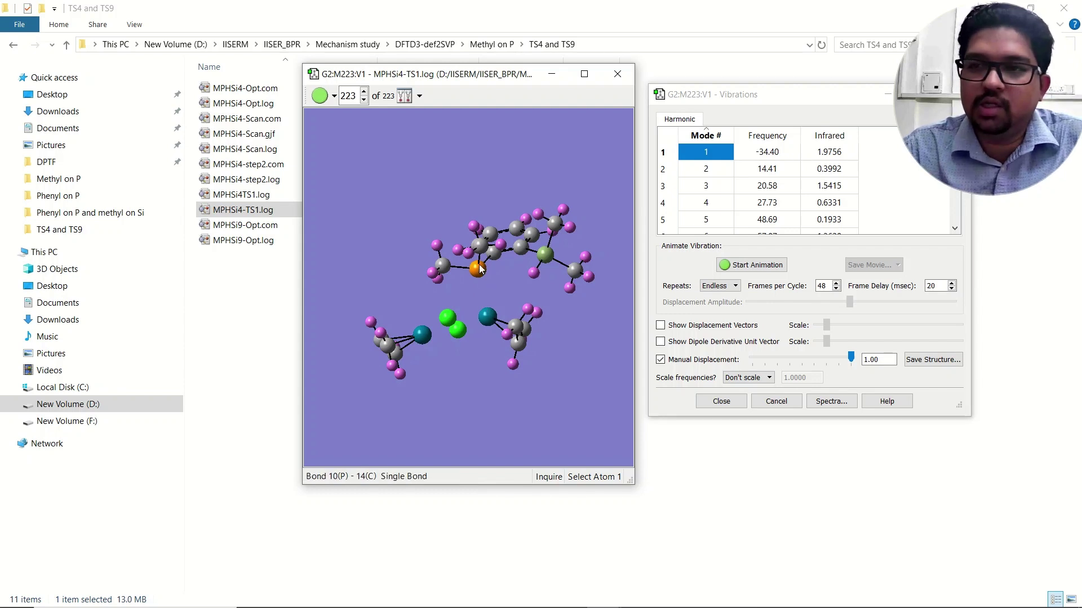
{"action": "left_click", "coordinate": [478, 268]}
{"action": "left_click", "coordinate": [488, 317]}
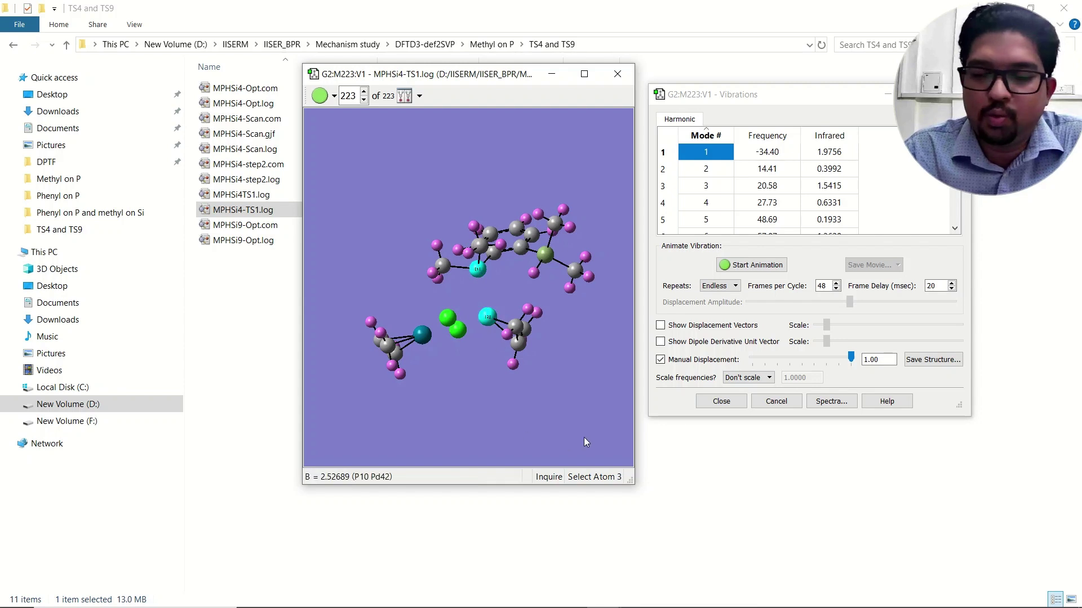